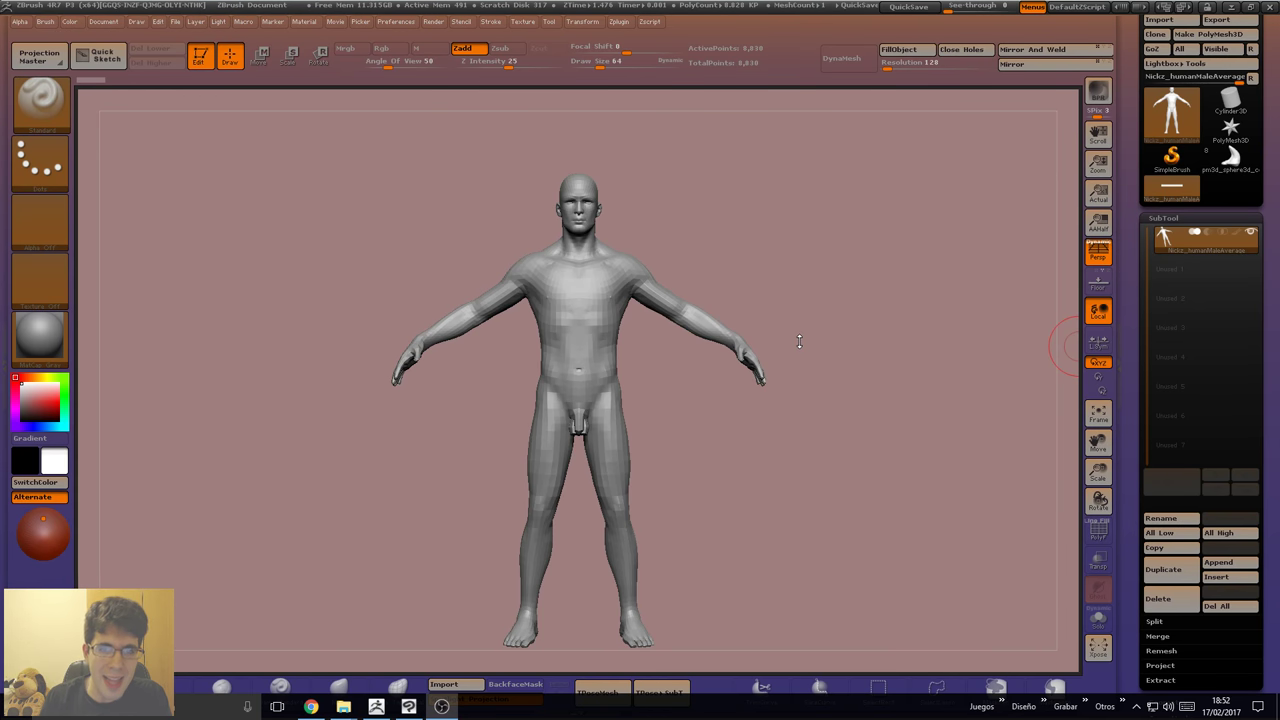
Rotate the grey male figure to a three-quarter back view and turn on PolyFrame.
{"action": "left_click_drag", "start_coordinate": [808, 300], "coordinate": [810, 310]}
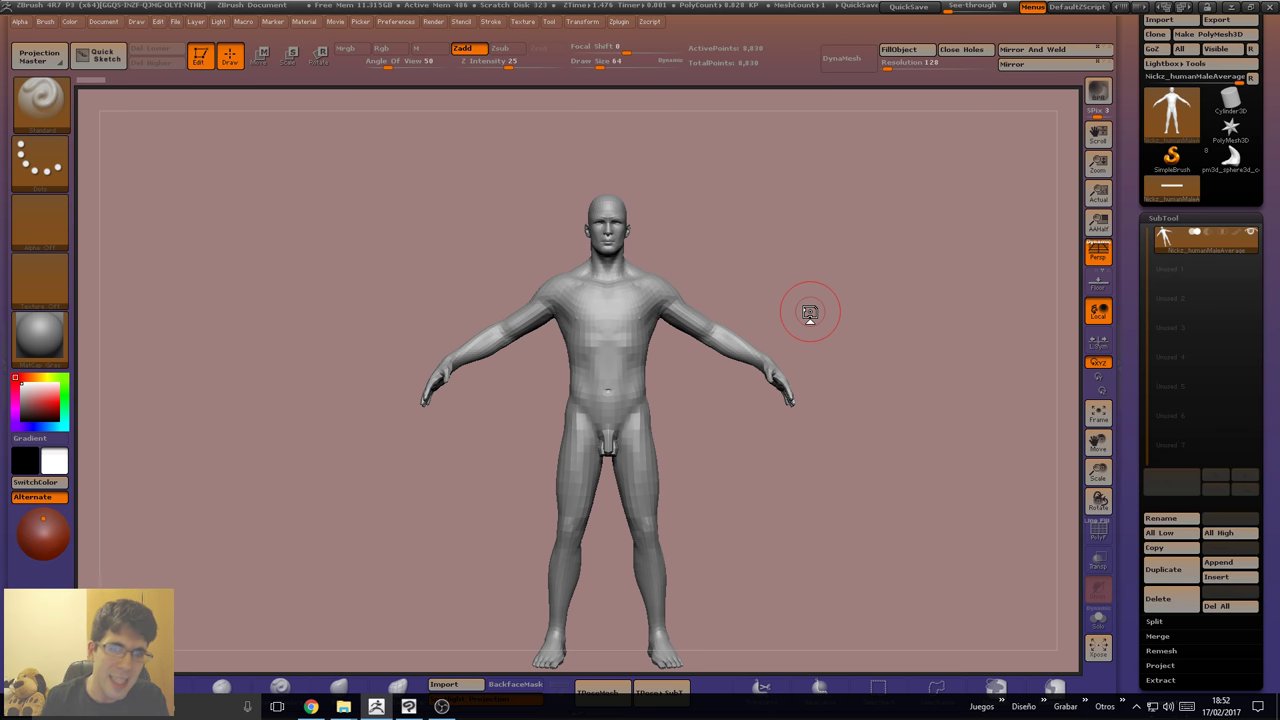
{"action": "left_click", "coordinate": [779, 228]}
{"action": "mouse_move", "coordinate": [759, 274]}
{"action": "left_mouse_down"}
{"action": "mouse_move", "coordinate": [829, 263]}
{"action": "mouse_move", "coordinate": [766, 229]}
{"action": "mouse_move", "coordinate": [739, 255]}
{"action": "mouse_move", "coordinate": [757, 271]}
{"action": "mouse_move", "coordinate": [723, 271]}
{"action": "mouse_move", "coordinate": [766, 263]}
{"action": "left_mouse_up"}
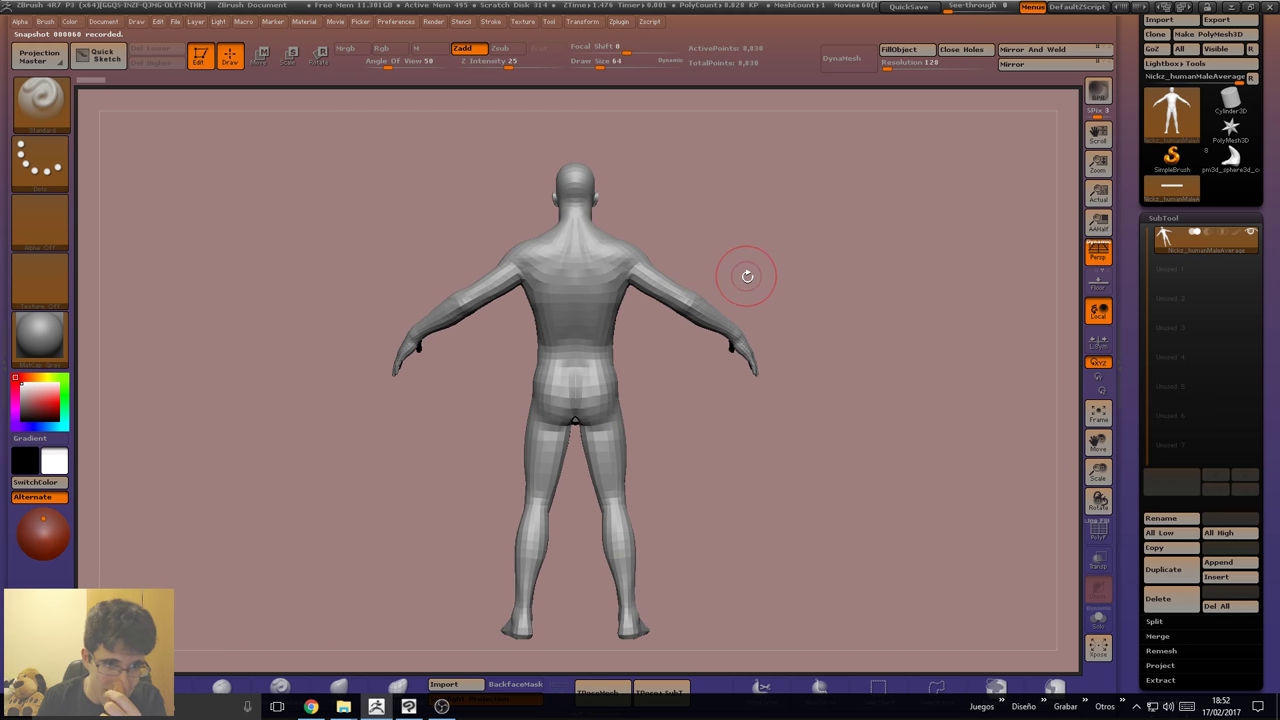
{"action": "mouse_move", "coordinate": [697, 220]}
{"action": "left_mouse_down"}
{"action": "mouse_move", "coordinate": [703, 240]}
{"action": "mouse_move", "coordinate": [722, 237]}
{"action": "mouse_move", "coordinate": [691, 249]}
{"action": "mouse_move", "coordinate": [686, 280]}
{"action": "left_mouse_up"}
{"action": "key", "text": "shift+f"}
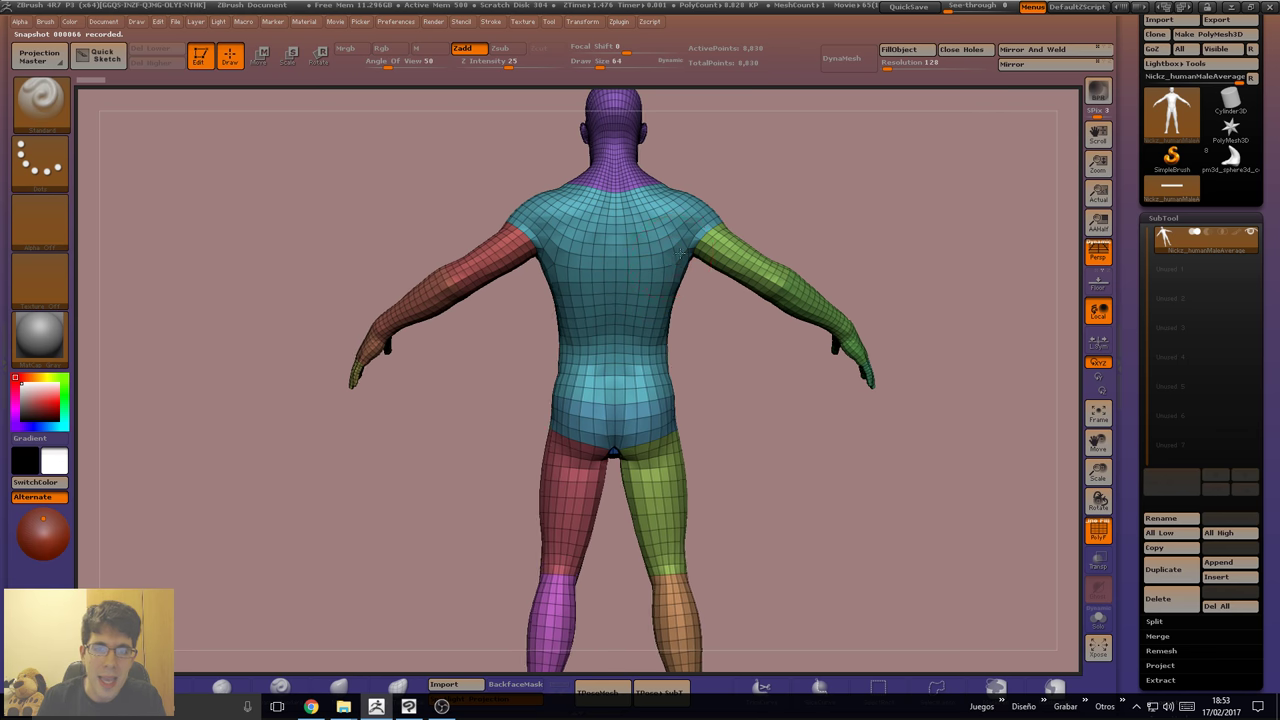
Orbit and pan around the polygroup-coloured figure, ending on a front view.
{"action": "mouse_move", "coordinate": [651, 281]}
{"action": "left_mouse_down"}
{"action": "mouse_move", "coordinate": [591, 274]}
{"action": "mouse_move", "coordinate": [604, 319]}
{"action": "mouse_move", "coordinate": [640, 288]}
{"action": "left_mouse_up"}
{"action": "left_click_drag", "start_coordinate": [600, 185], "coordinate": [633, 230], "text": "alt"}
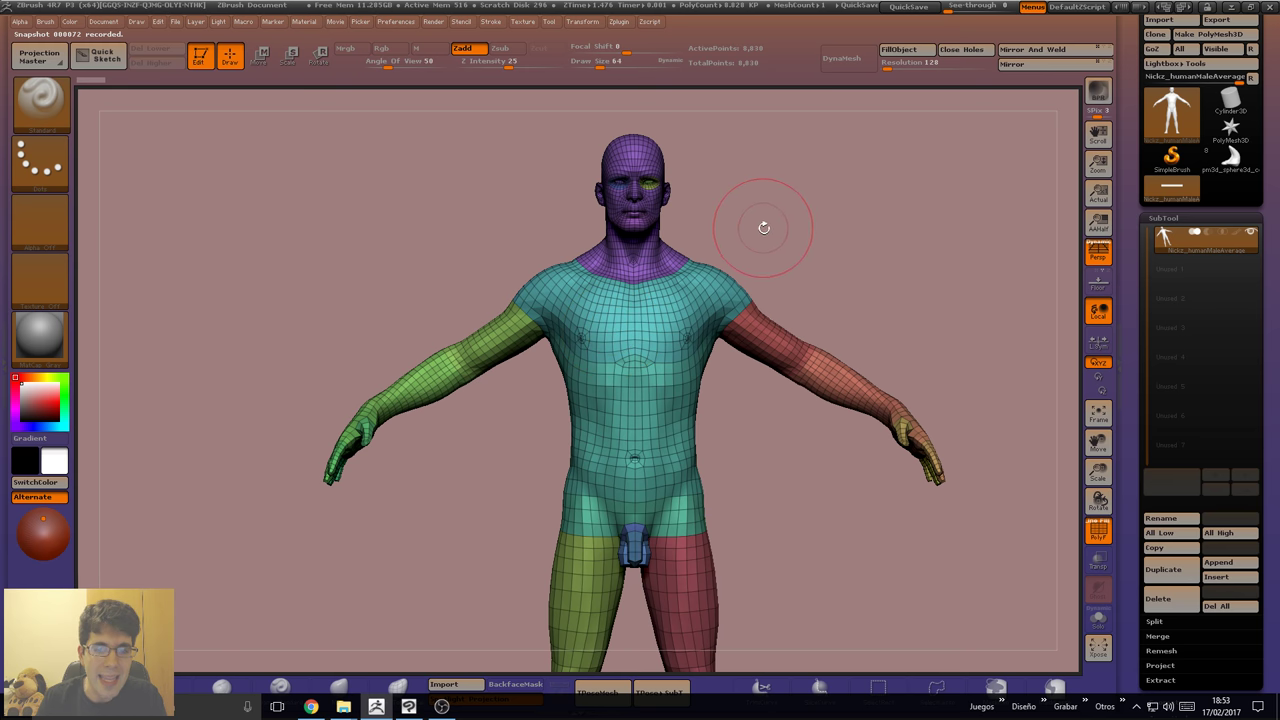
{"action": "mouse_move", "coordinate": [763, 223]}
{"action": "left_mouse_down", "text": "alt"}
{"action": "mouse_move", "coordinate": [774, 200]}
{"action": "mouse_move", "coordinate": [764, 225]}
{"action": "mouse_move", "coordinate": [740, 210]}
{"action": "mouse_move", "coordinate": [746, 229]}
{"action": "mouse_move", "coordinate": [760, 211]}
{"action": "left_mouse_up", "text": "alt"}
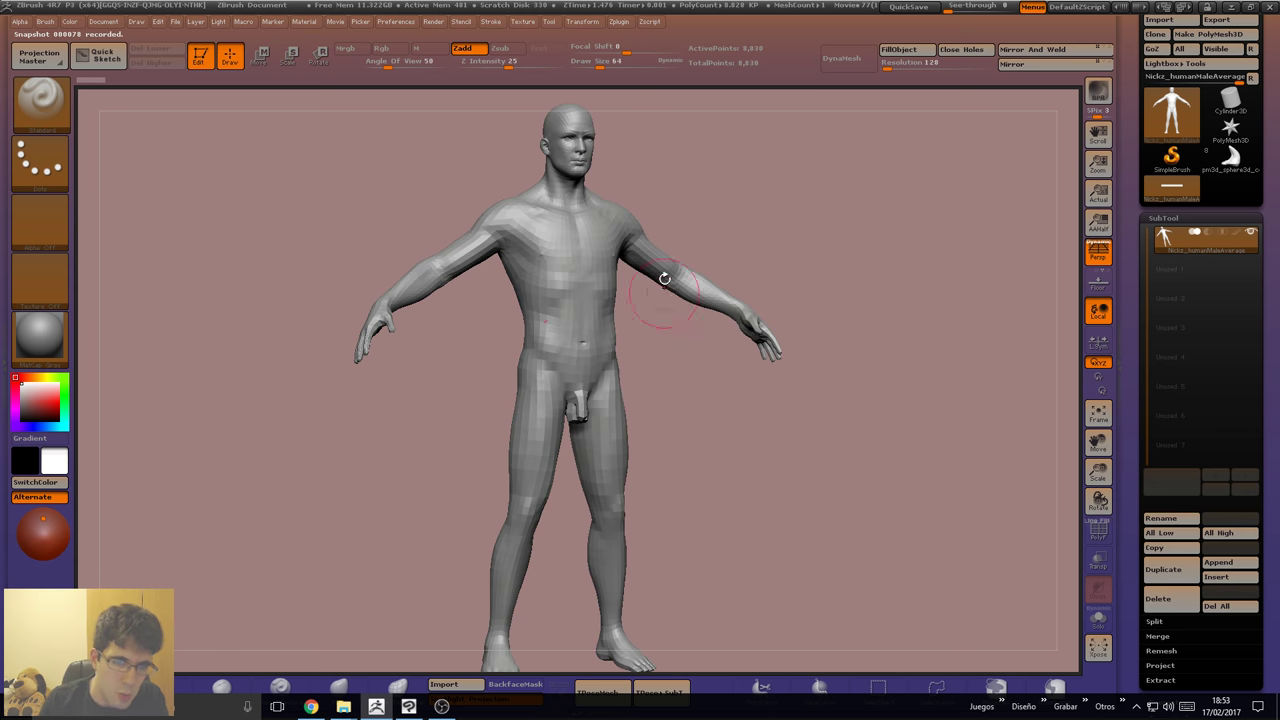
{"action": "mouse_move", "coordinate": [851, 223]}
{"action": "left_mouse_down"}
{"action": "mouse_move", "coordinate": [730, 262]}
{"action": "mouse_move", "coordinate": [628, 343]}
{"action": "mouse_move", "coordinate": [666, 374]}
{"action": "left_mouse_up"}
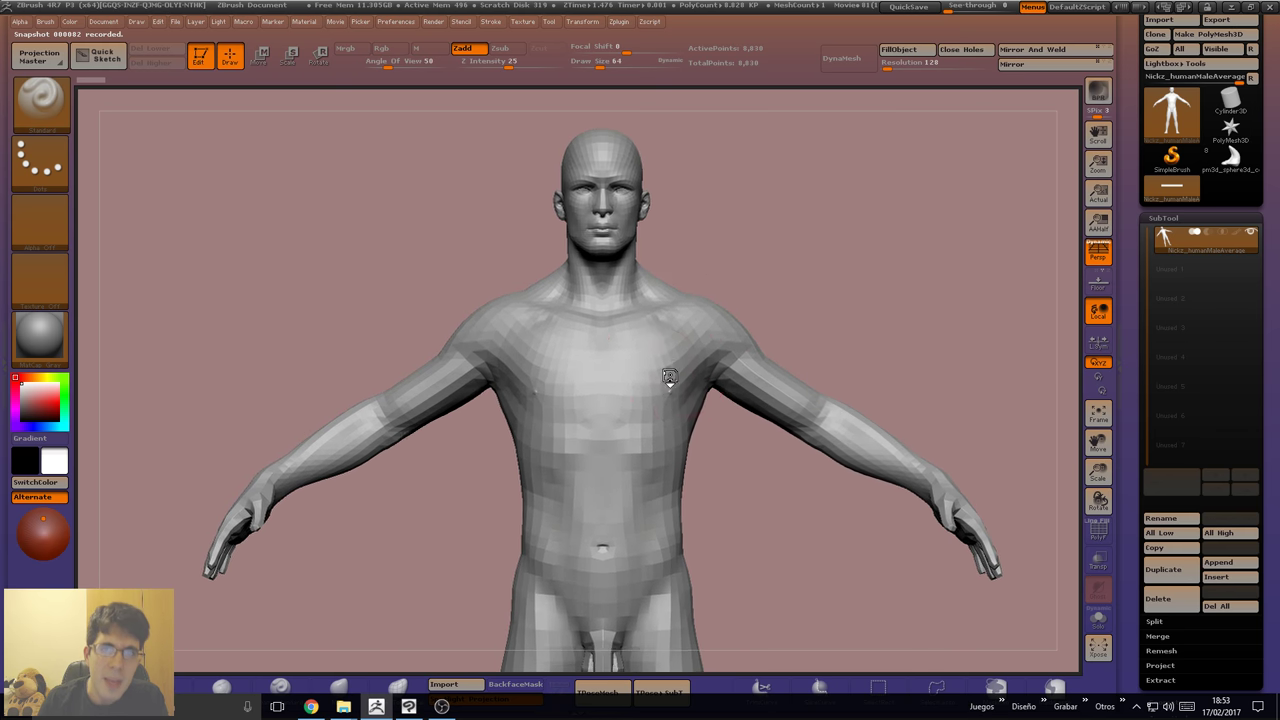
Expand UV Master in the Zplugin menu and dock the Zplugin palette in the left tray.
{"action": "left_click", "coordinate": [620, 24]}
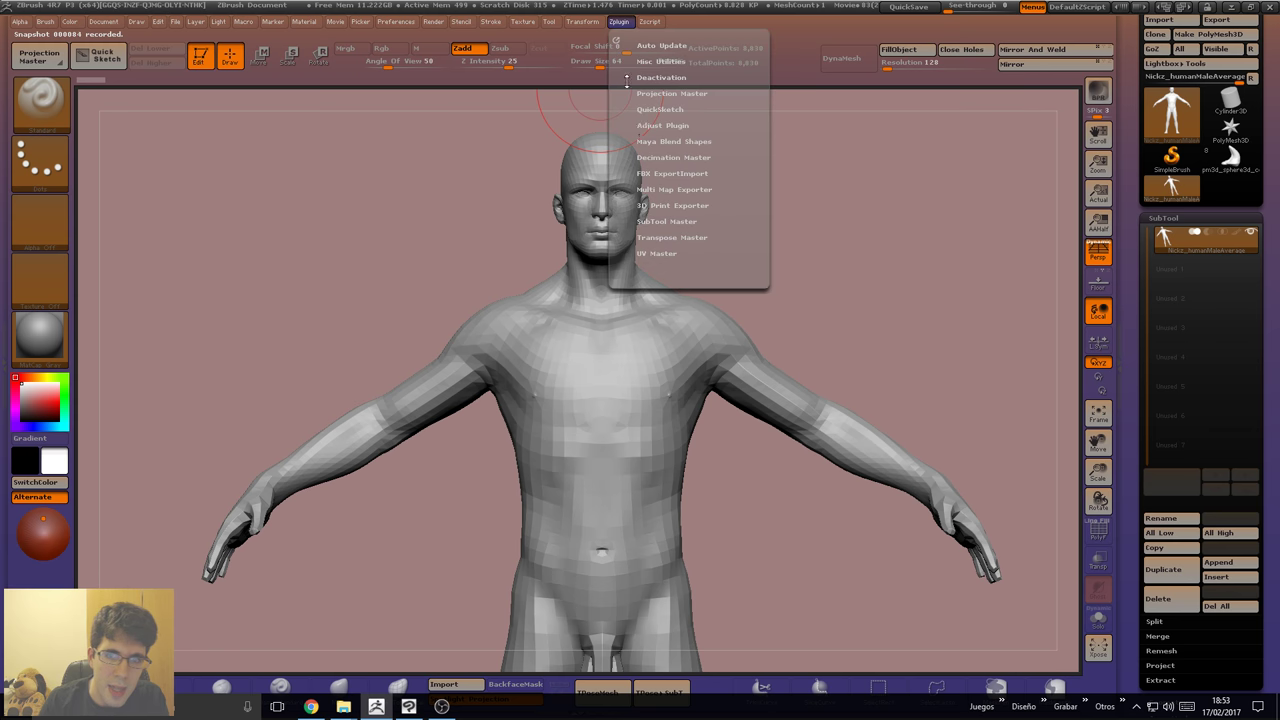
{"action": "left_click", "coordinate": [654, 252]}
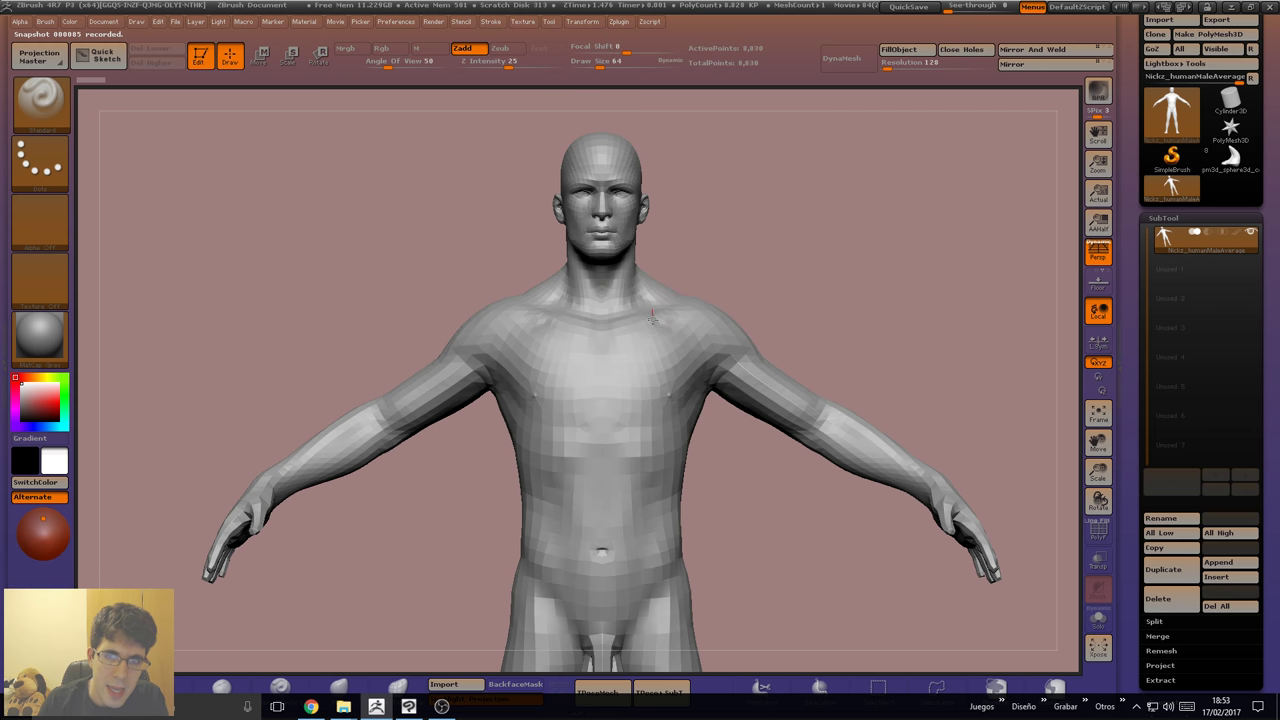
{"action": "left_click", "coordinate": [20, 283]}
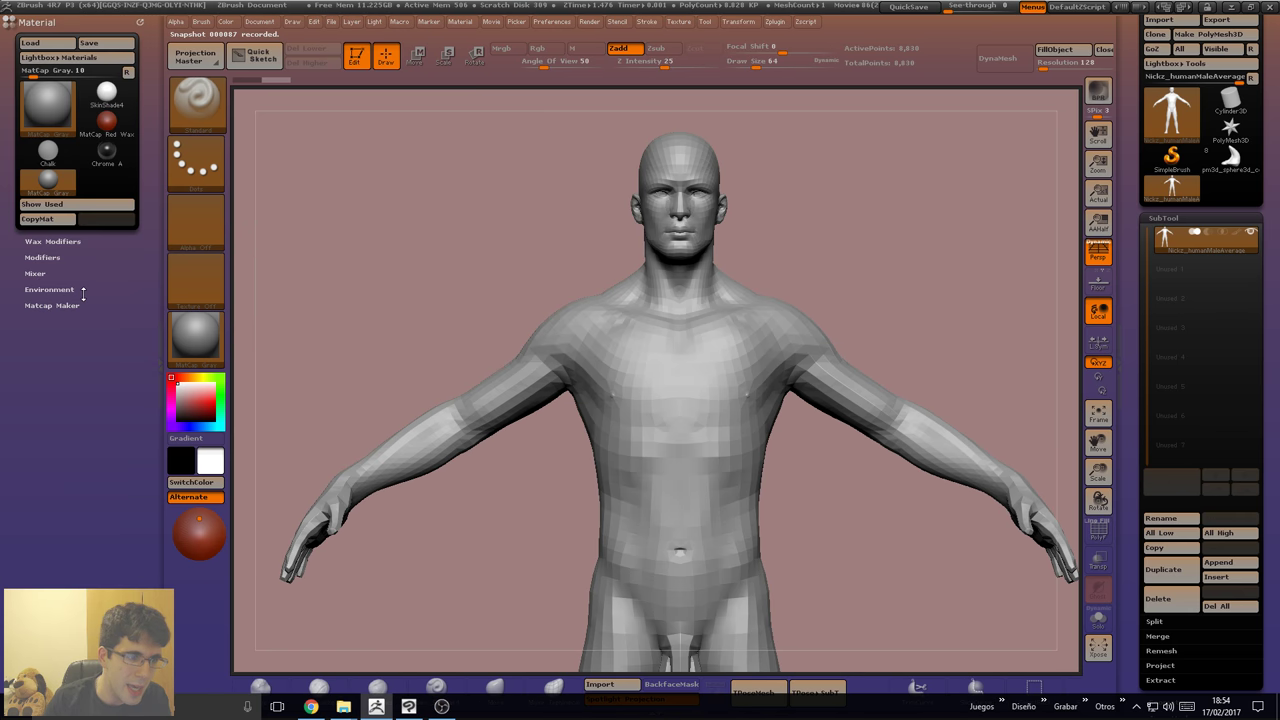
{"action": "left_click", "coordinate": [785, 25]}
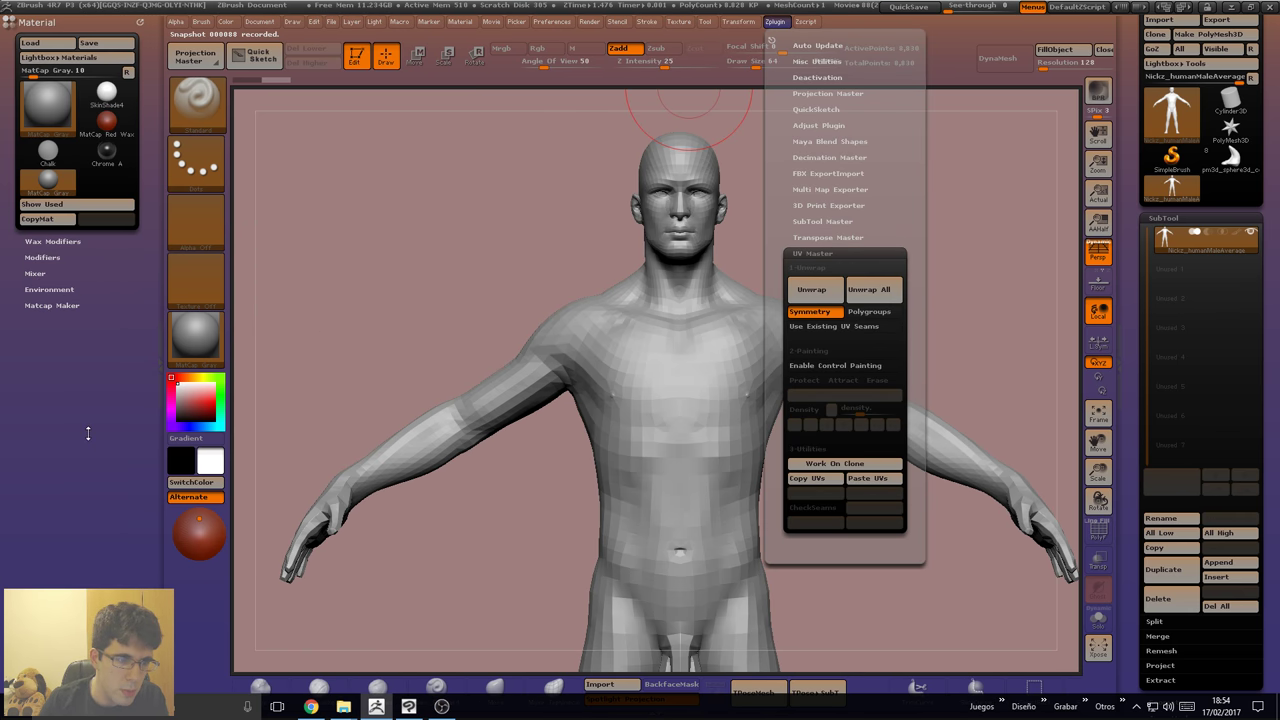
{"action": "left_click", "coordinate": [769, 24]}
{"action": "left_click", "coordinate": [779, 21]}
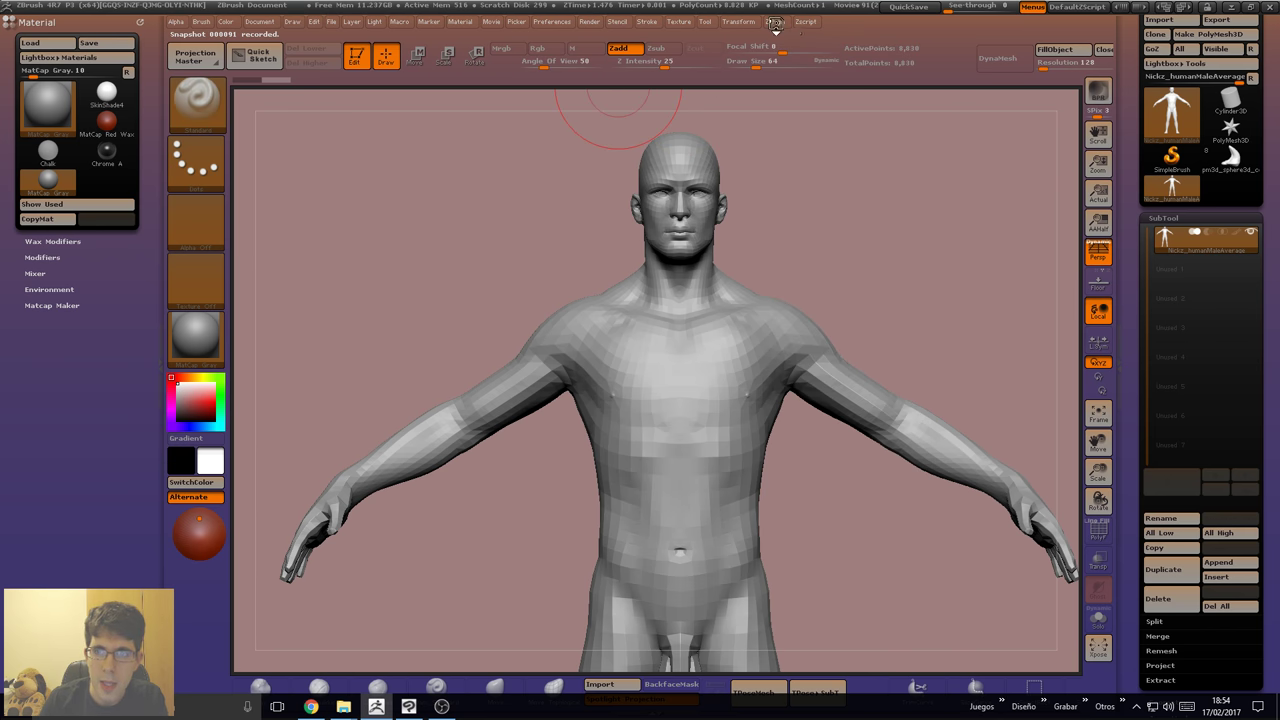
{"action": "left_click", "coordinate": [775, 22]}
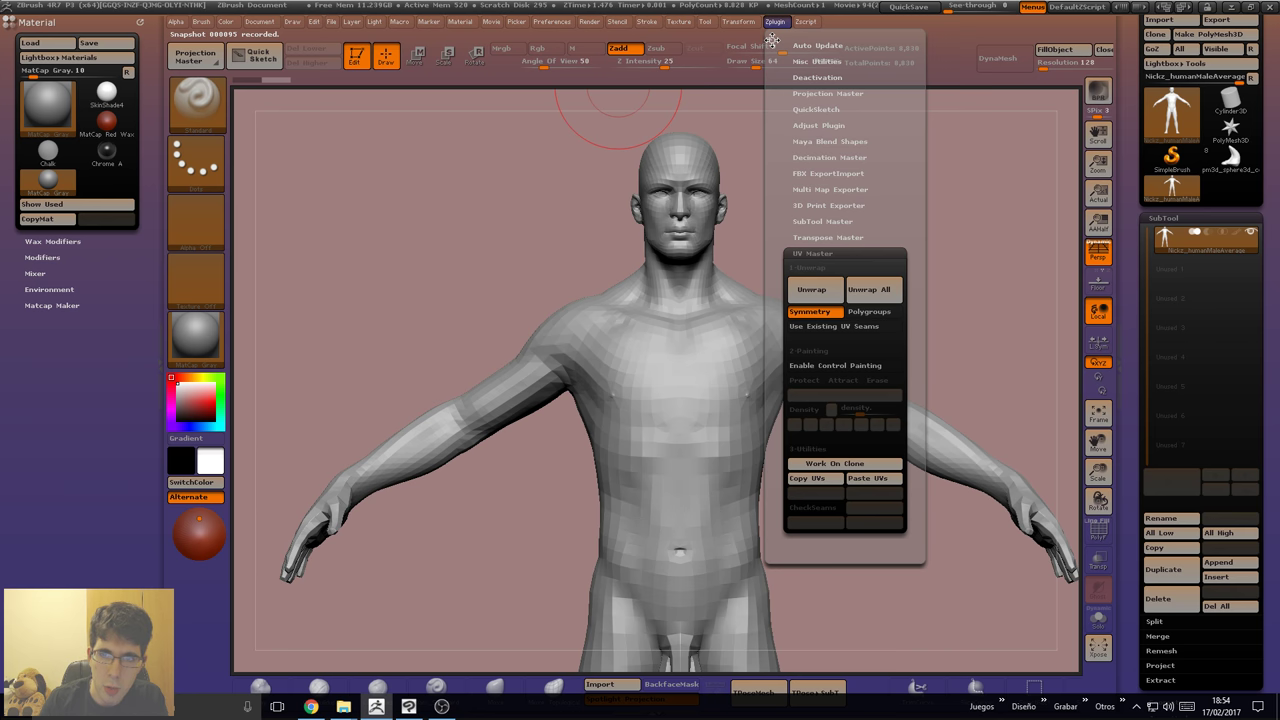
{"action": "left_click_drag", "start_coordinate": [773, 40], "coordinate": [115, 380]}
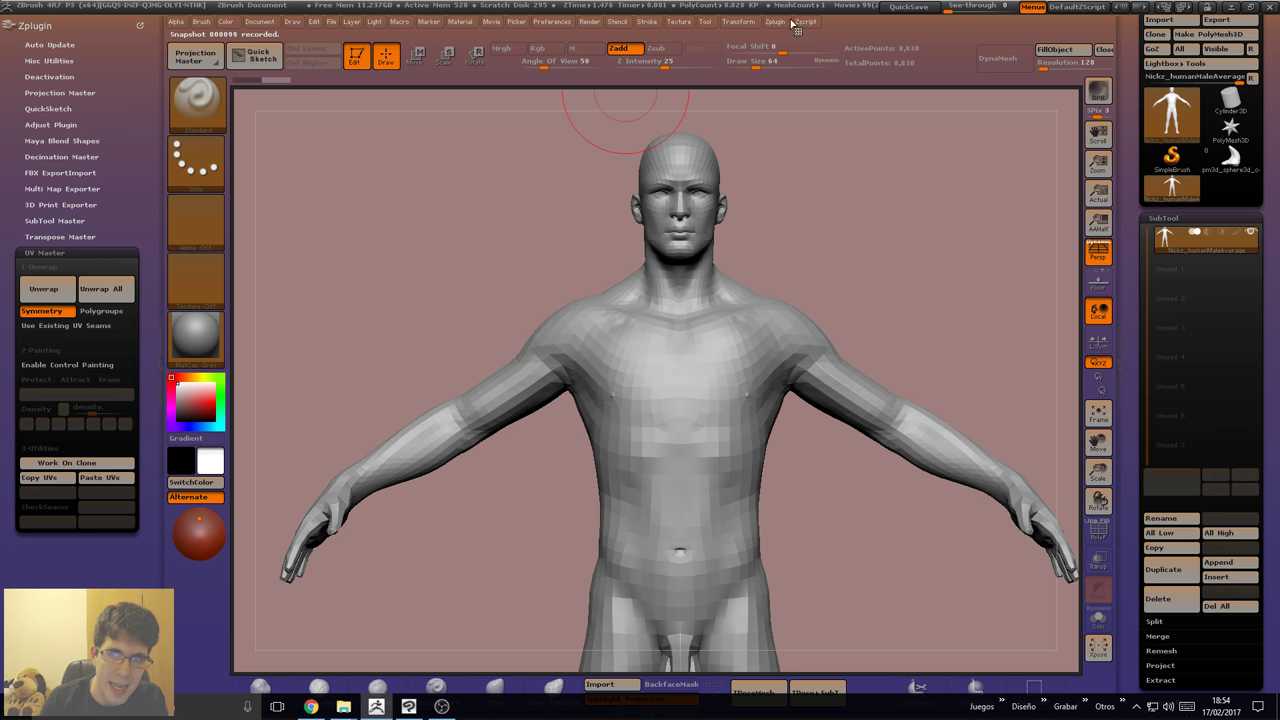
Show PolyFrame, frame the whole figure head to feet, and unwrap it with UV Master.
{"action": "mouse_move", "coordinate": [491, 289]}
{"action": "left_mouse_down", "text": "alt"}
{"action": "mouse_move", "coordinate": [424, 253]}
{"action": "mouse_move", "coordinate": [486, 223]}
{"action": "mouse_move", "coordinate": [518, 290]}
{"action": "mouse_move", "coordinate": [586, 257]}
{"action": "mouse_move", "coordinate": [514, 314]}
{"action": "mouse_move", "coordinate": [581, 247]}
{"action": "mouse_move", "coordinate": [590, 262]}
{"action": "mouse_move", "coordinate": [573, 279]}
{"action": "mouse_move", "coordinate": [665, 318]}
{"action": "mouse_move", "coordinate": [597, 354]}
{"action": "mouse_move", "coordinate": [580, 278]}
{"action": "left_mouse_up", "text": "alt"}
{"action": "key", "text": "shift+f"}
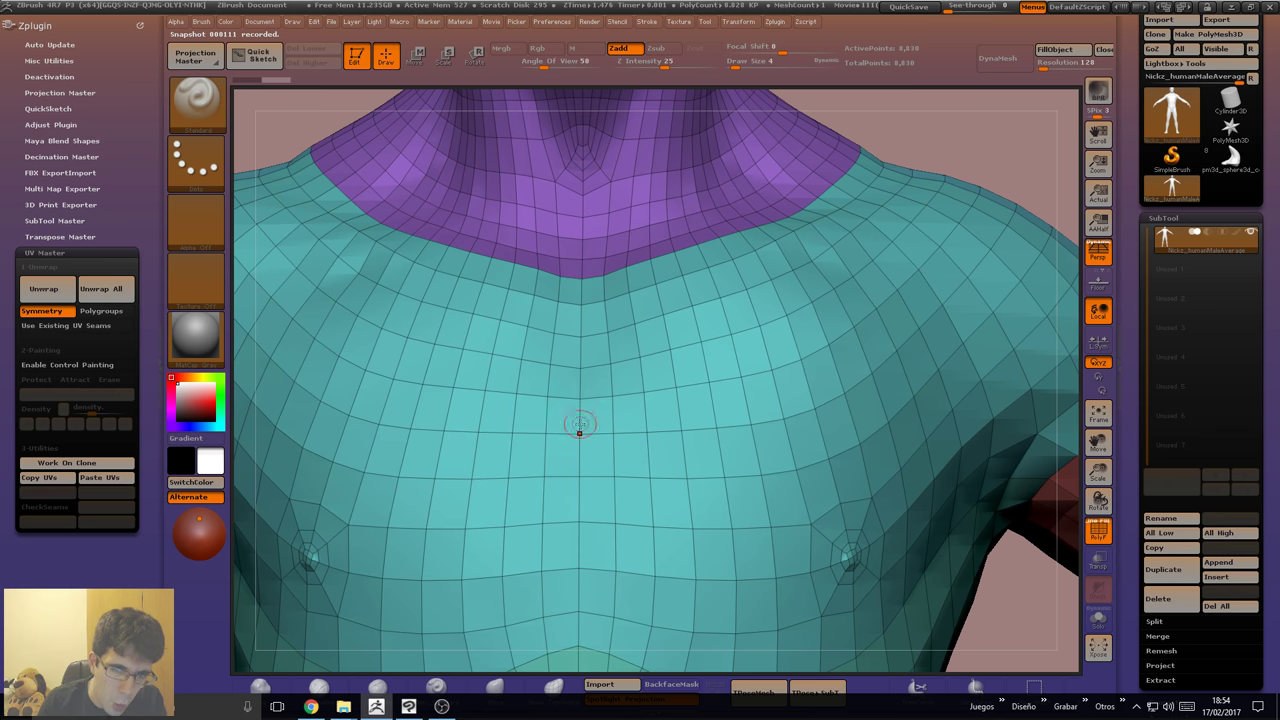
{"action": "mouse_move", "coordinate": [579, 433]}
{"action": "left_mouse_down", "text": "alt"}
{"action": "mouse_move", "coordinate": [614, 349]}
{"action": "mouse_move", "coordinate": [574, 290]}
{"action": "left_mouse_up", "text": "alt"}
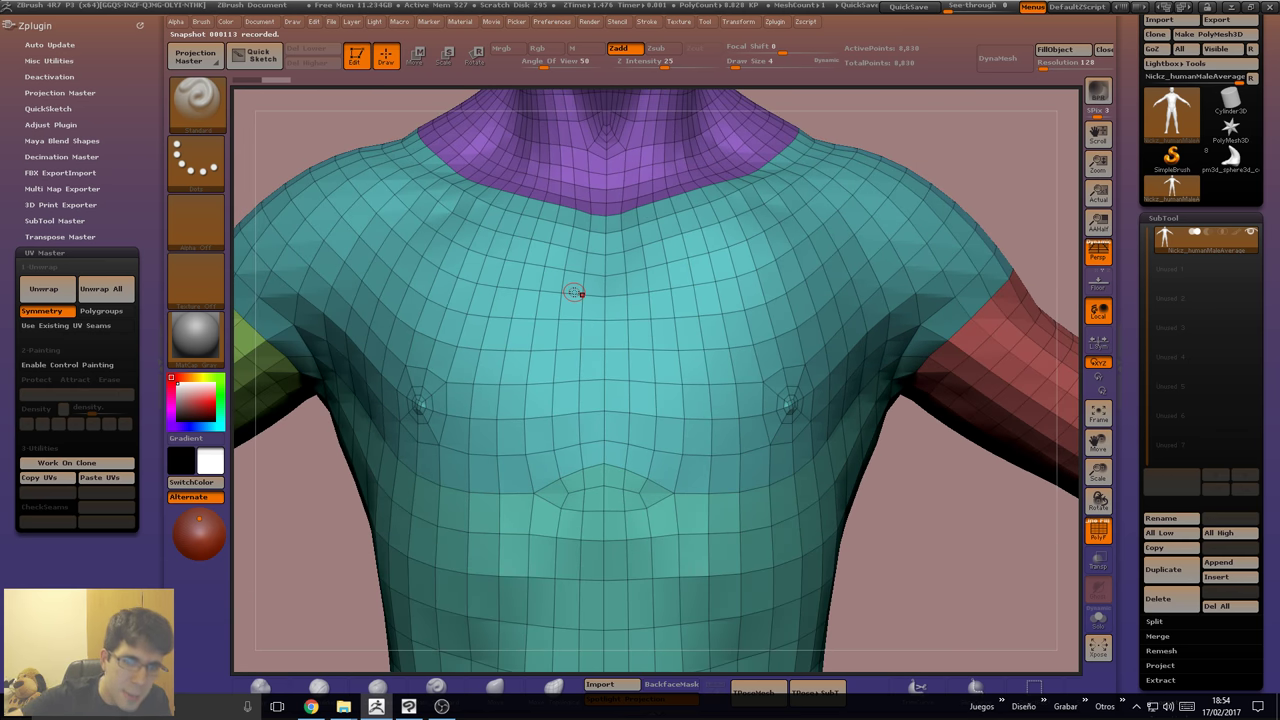
{"action": "left_click_drag", "start_coordinate": [533, 325], "coordinate": [533, 303], "text": "alt"}
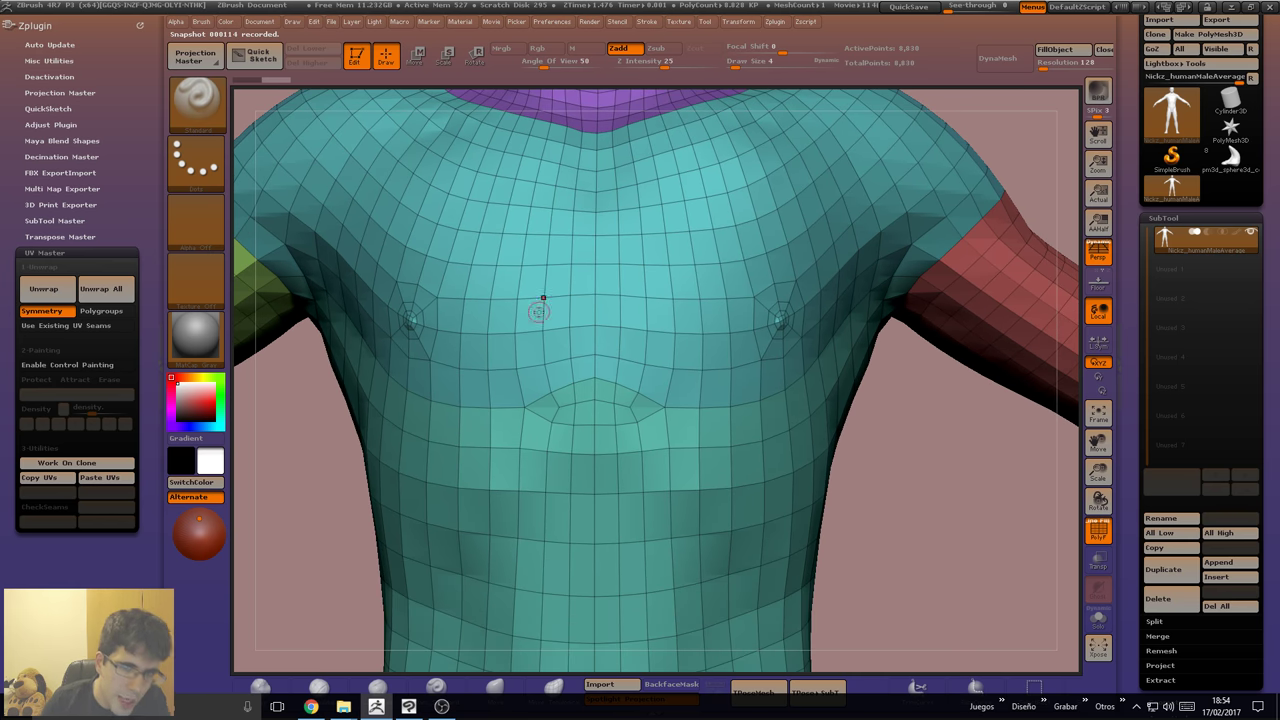
{"action": "left_click_drag", "start_coordinate": [574, 237], "coordinate": [563, 214], "text": "alt"}
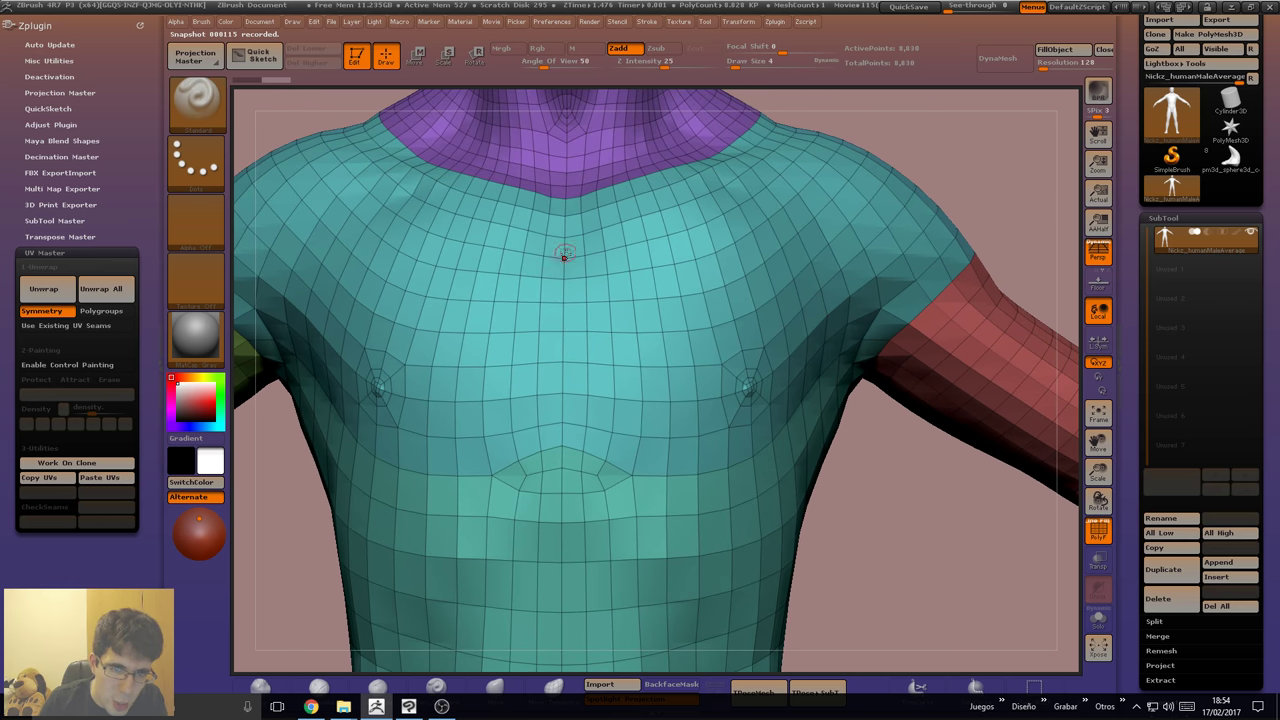
{"action": "mouse_move", "coordinate": [585, 425]}
{"action": "left_mouse_down", "text": "alt"}
{"action": "mouse_move", "coordinate": [566, 409]}
{"action": "mouse_move", "coordinate": [573, 441]}
{"action": "mouse_move", "coordinate": [282, 312]}
{"action": "left_mouse_up", "text": "alt"}
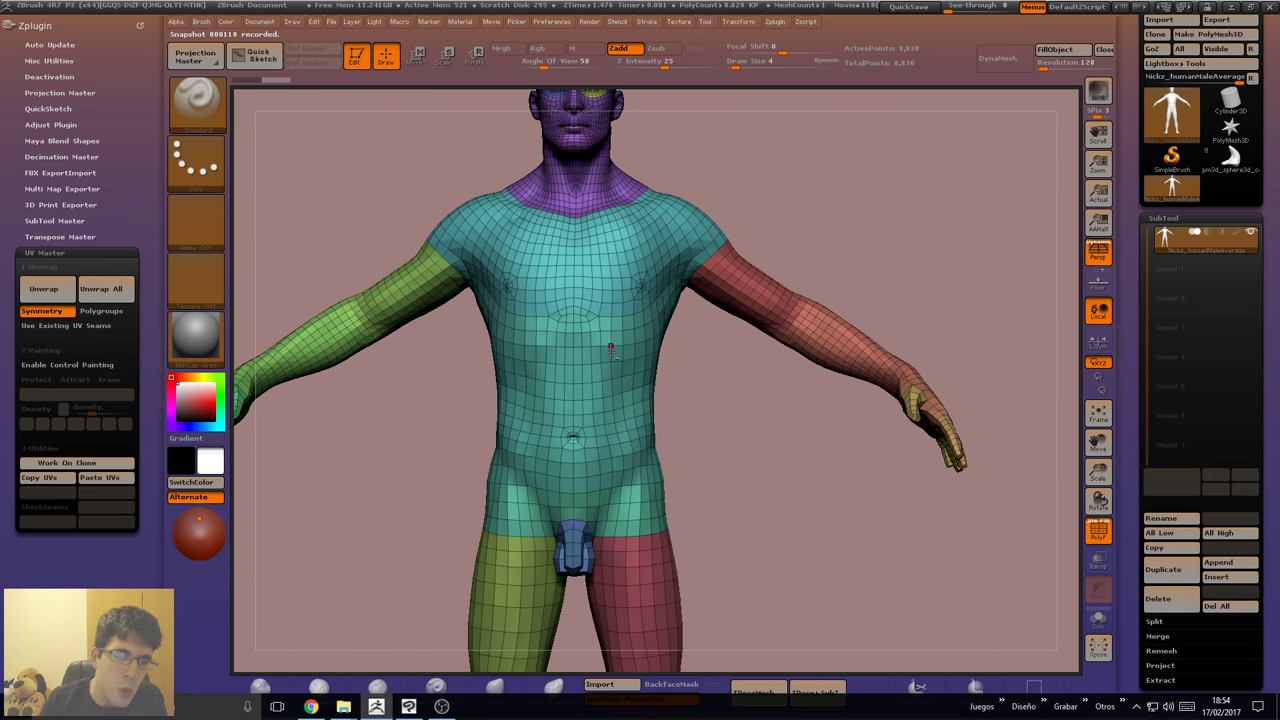
{"action": "mouse_move", "coordinate": [327, 383]}
{"action": "left_mouse_down", "text": "alt"}
{"action": "mouse_move", "coordinate": [330, 430]}
{"action": "mouse_move", "coordinate": [603, 360]}
{"action": "left_mouse_up", "text": "alt"}
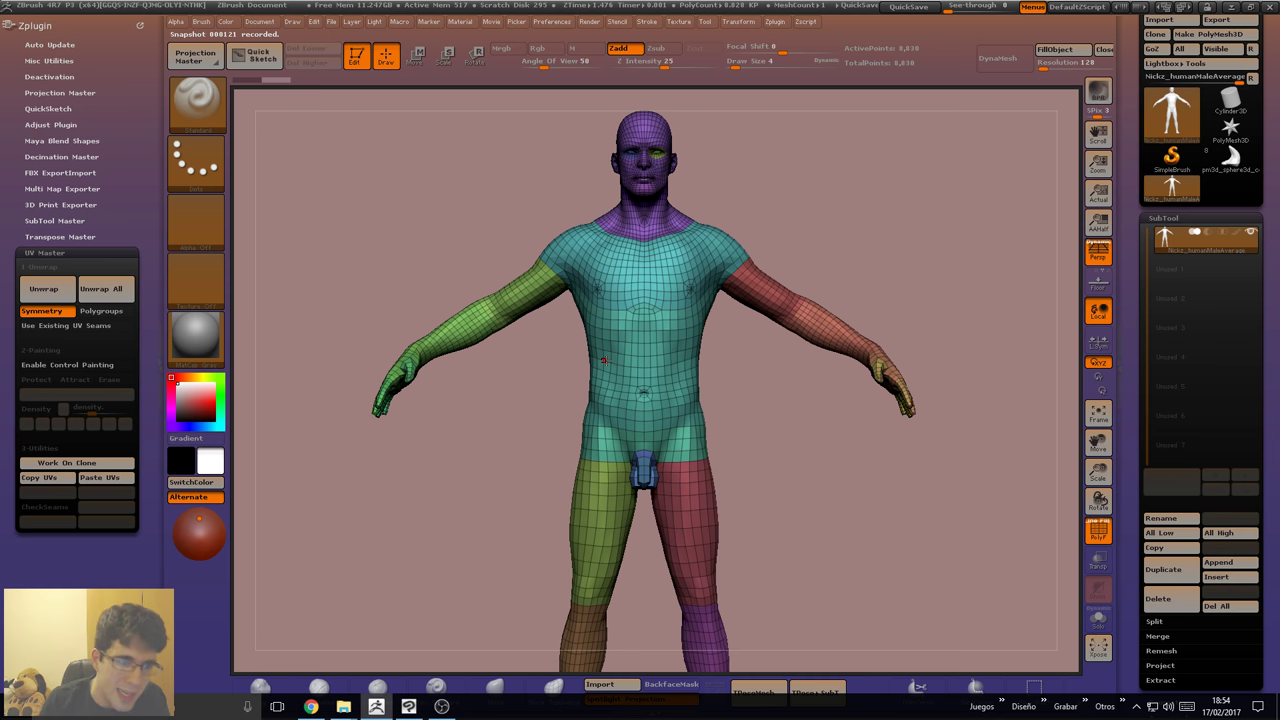
{"action": "mouse_move", "coordinate": [761, 369]}
{"action": "left_mouse_down", "text": "alt"}
{"action": "mouse_move", "coordinate": [743, 371]}
{"action": "mouse_move", "coordinate": [712, 320]}
{"action": "left_mouse_up", "text": "alt"}
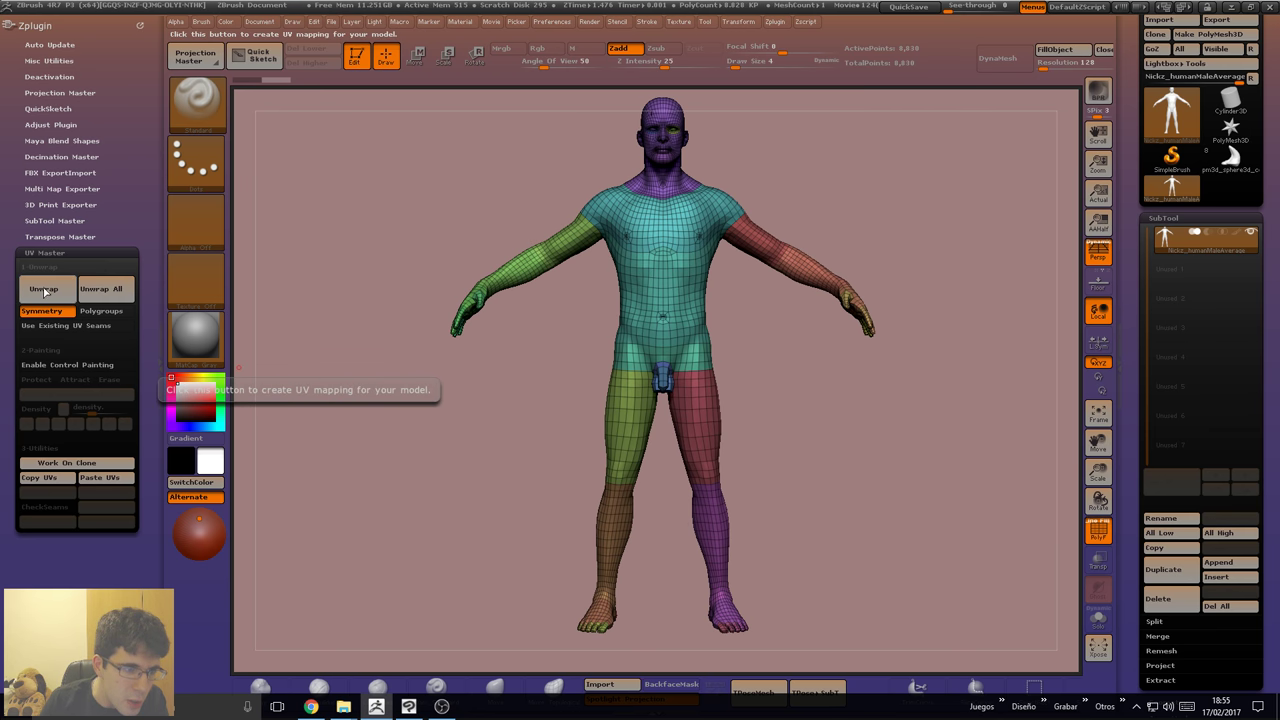
{"action": "left_click", "coordinate": [45, 289]}
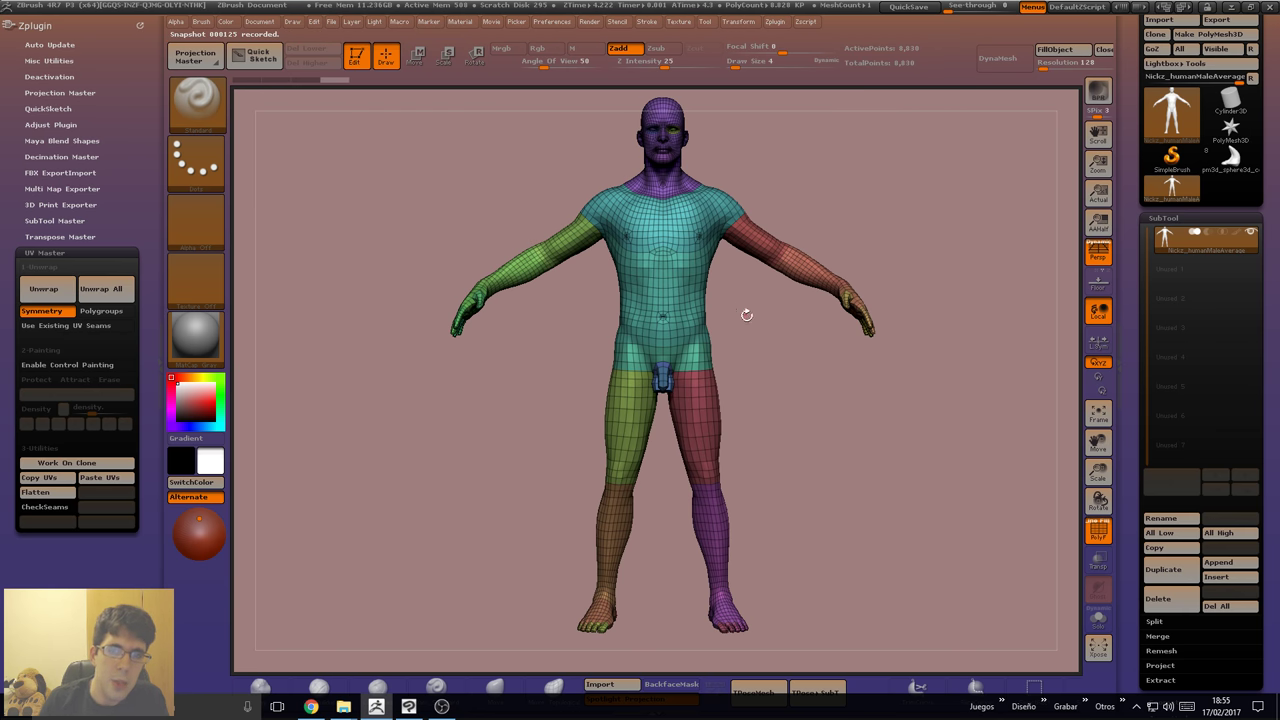
Check the unwrapped figure from the front, then flatten it into its UV layout.
{"action": "left_click_drag", "start_coordinate": [746, 315], "coordinate": [689, 316]}
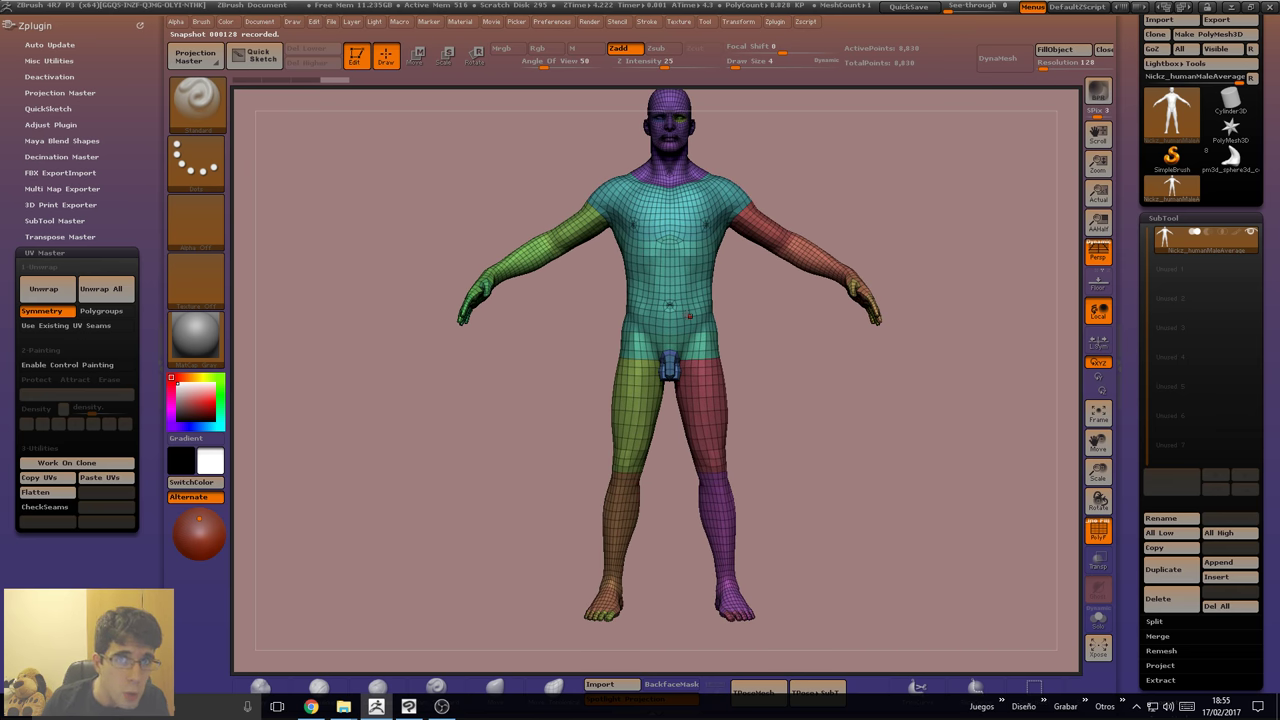
{"action": "left_click_drag", "start_coordinate": [428, 357], "coordinate": [469, 386], "text": "shift"}
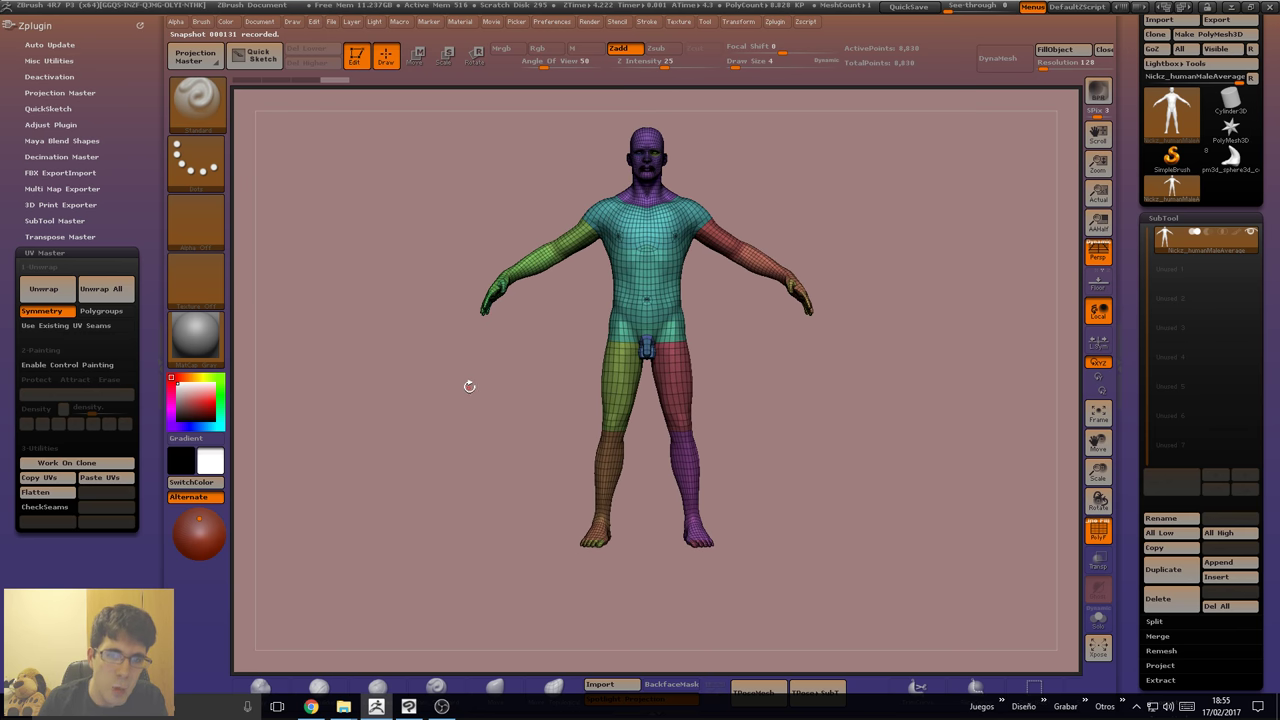
{"action": "left_click", "coordinate": [40, 493]}
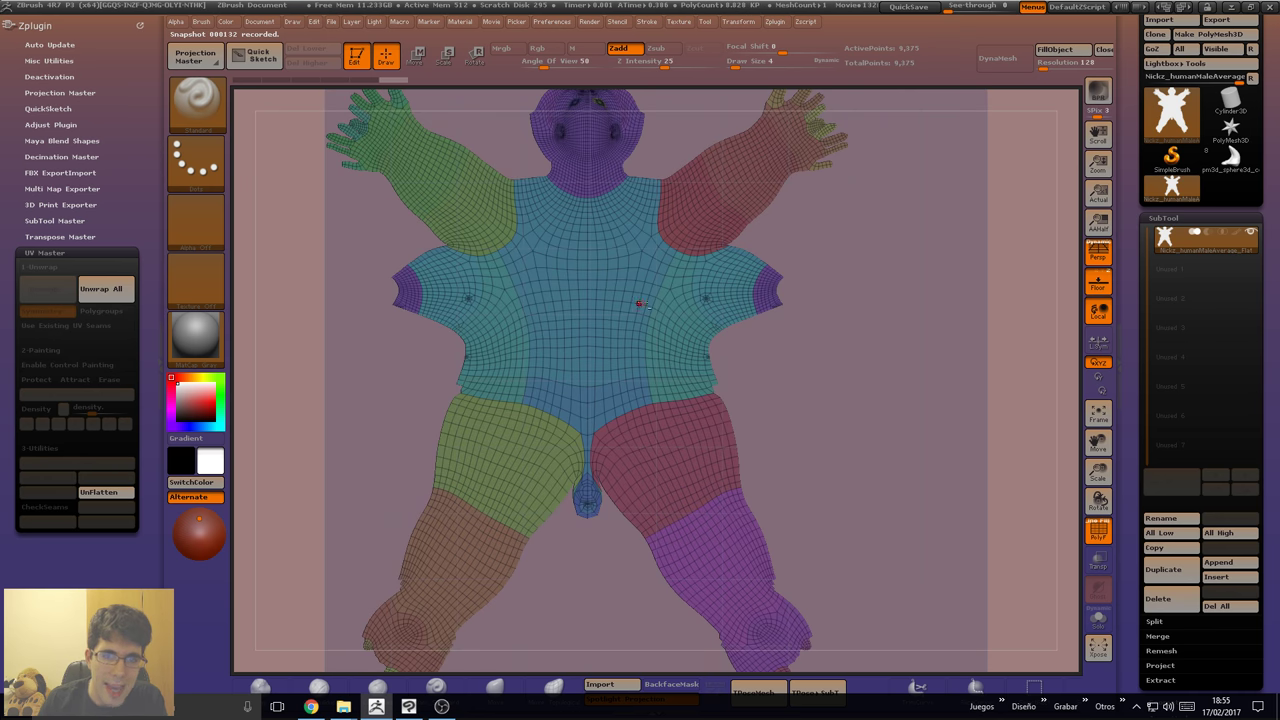
Frame the flattened UV layout, then unflatten it back into the 3D figure.
{"action": "key", "text": "f"}
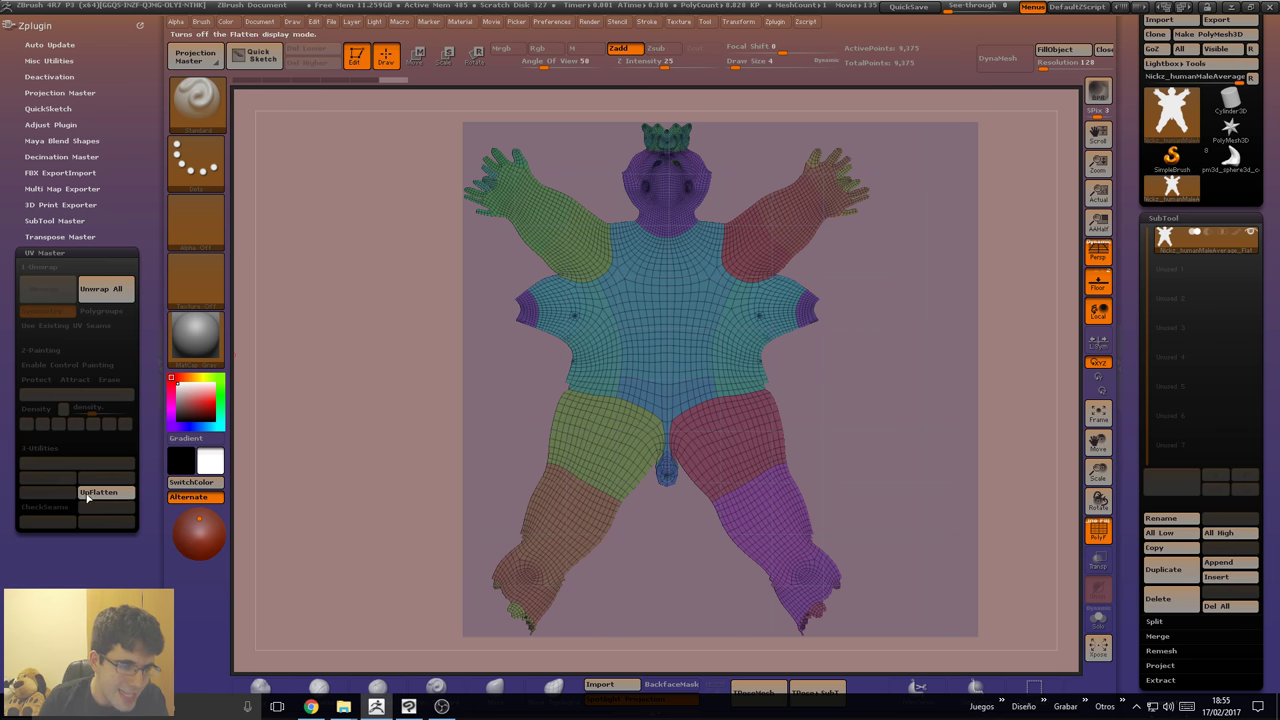
{"action": "scroll", "coordinate": [120, 521], "scroll_direction": "down", "scroll_amount": 2}
{"action": "left_click", "coordinate": [106, 424]}
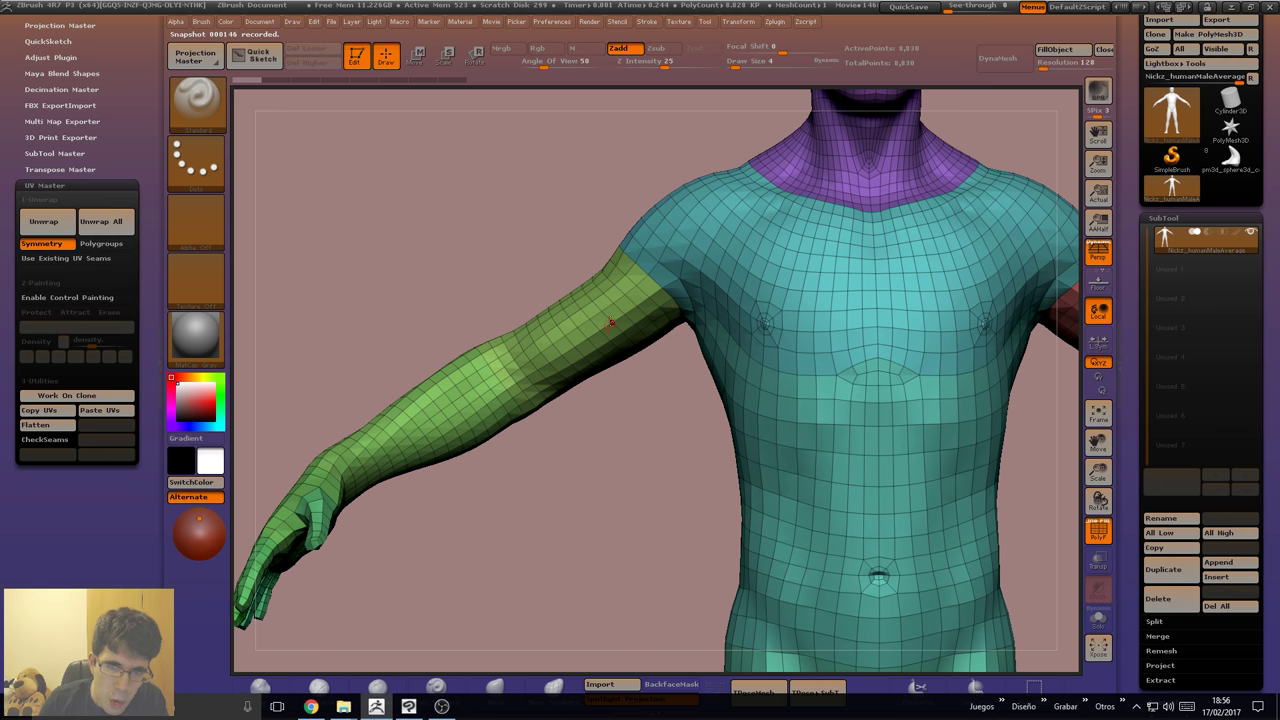
Toggle PolyFrame, isolate the arm polygroup, then show the whole body again.
{"action": "left_click", "coordinate": [1099, 535]}
{"action": "left_click", "coordinate": [1099, 535]}
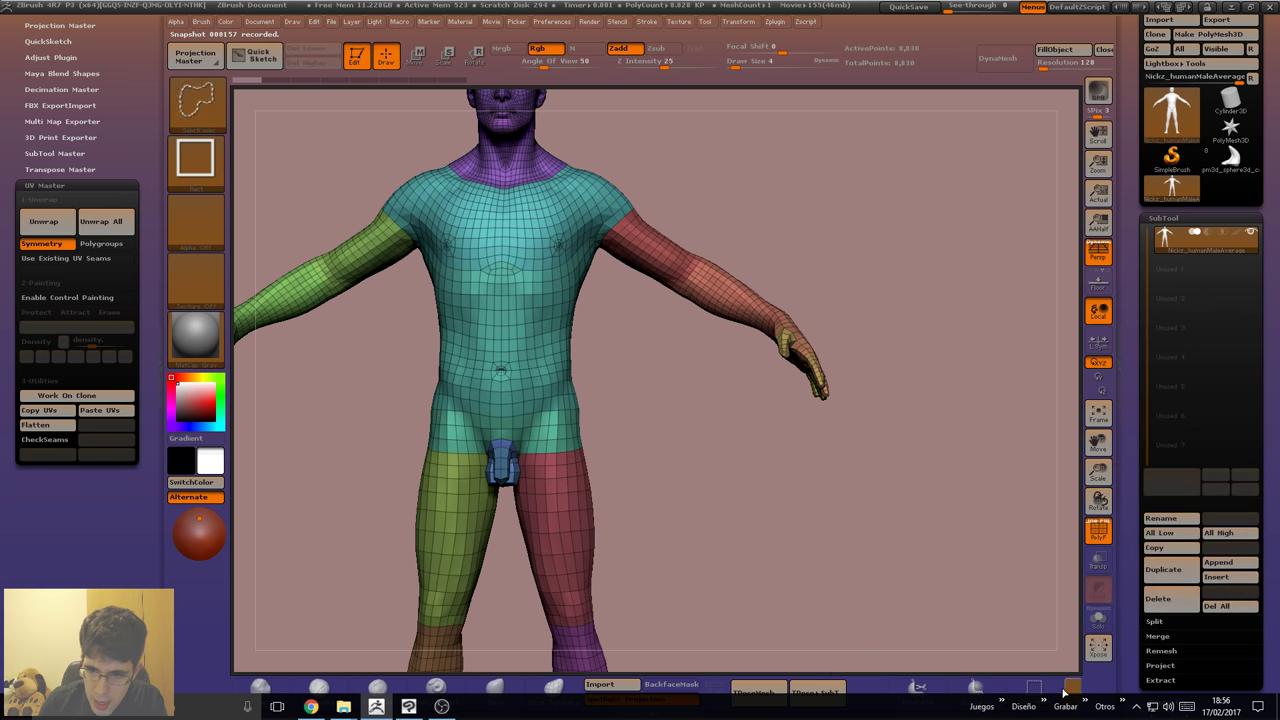
{"action": "mouse_move", "coordinate": [650, 197]}
{"action": "left_mouse_down", "text": "ctrl+shift"}
{"action": "mouse_move", "coordinate": [706, 443]}
{"action": "mouse_move", "coordinate": [794, 291]}
{"action": "left_mouse_up", "text": "ctrl+shift"}
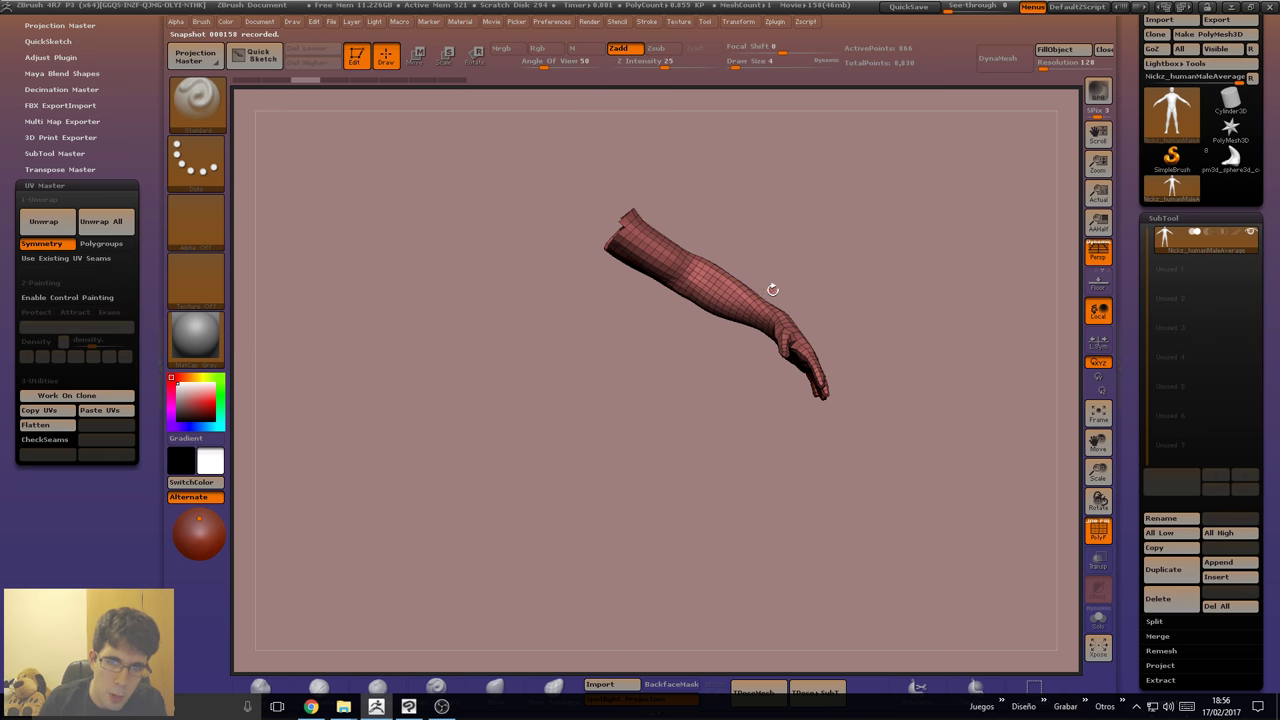
{"action": "left_click", "coordinate": [811, 266], "text": "ctrl+shift"}
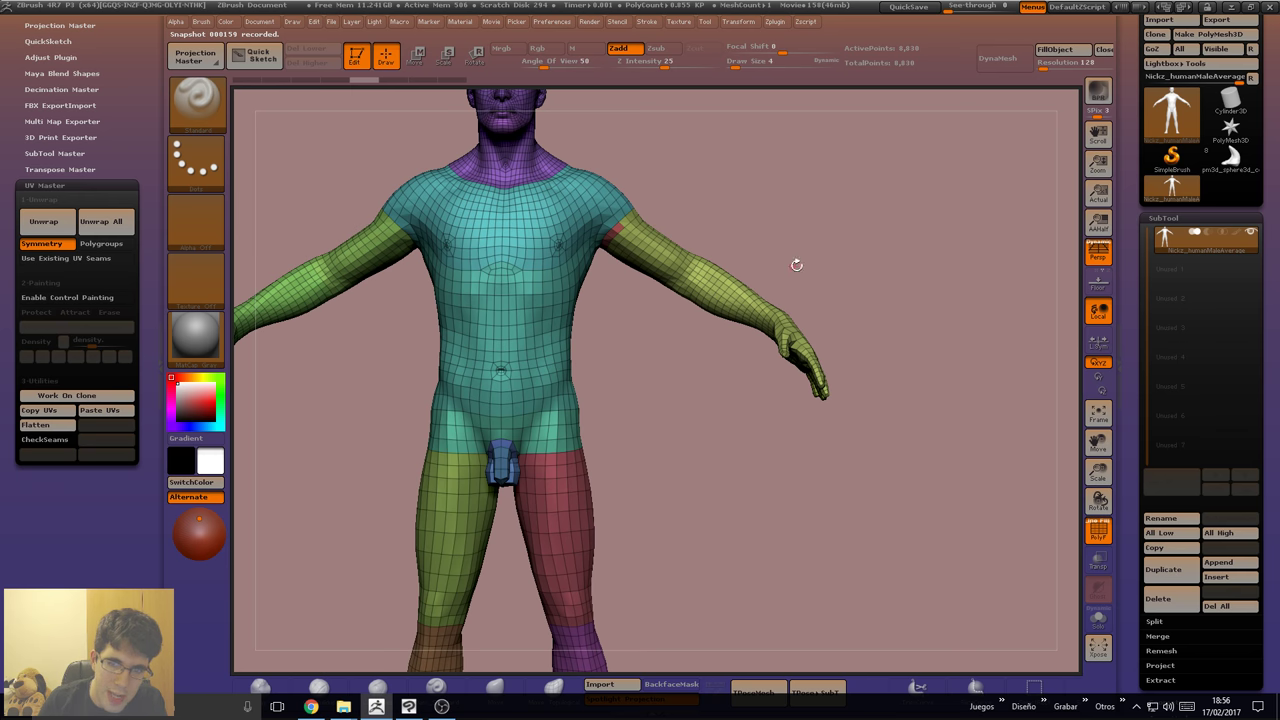
Isolate the right-arm polygroup again, unhide the body, toggle Polygroups and flatten.
{"action": "left_click_drag", "start_coordinate": [796, 264], "coordinate": [802, 318]}
{"action": "left_click", "coordinate": [802, 318], "text": "ctrl+shift"}
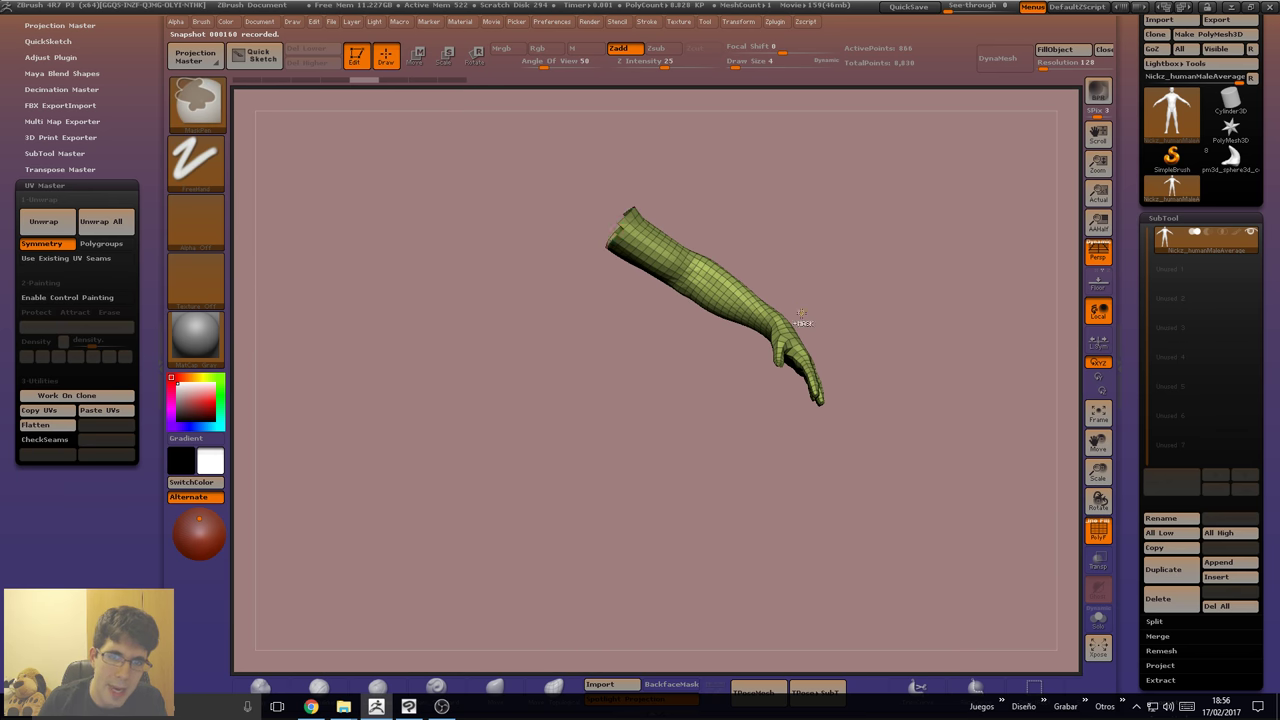
{"action": "left_click", "coordinate": [706, 347], "text": "ctrl+shift"}
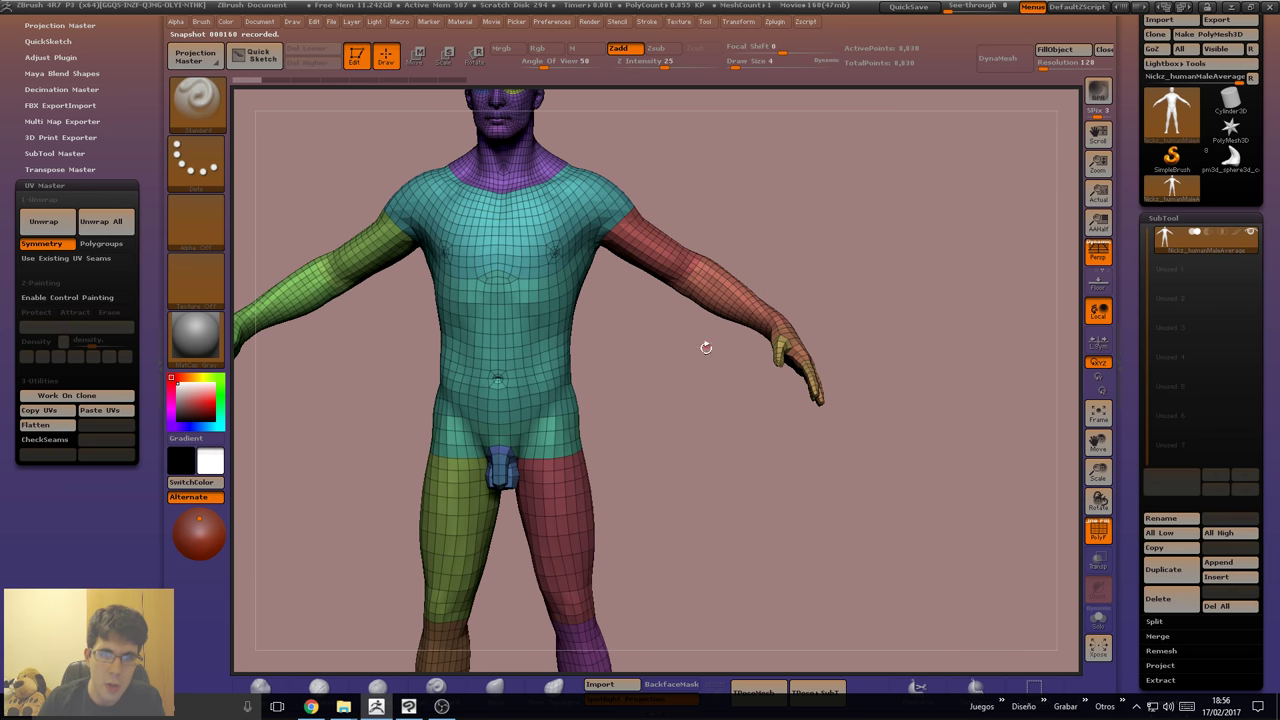
{"action": "left_click_drag", "start_coordinate": [706, 347], "coordinate": [660, 382]}
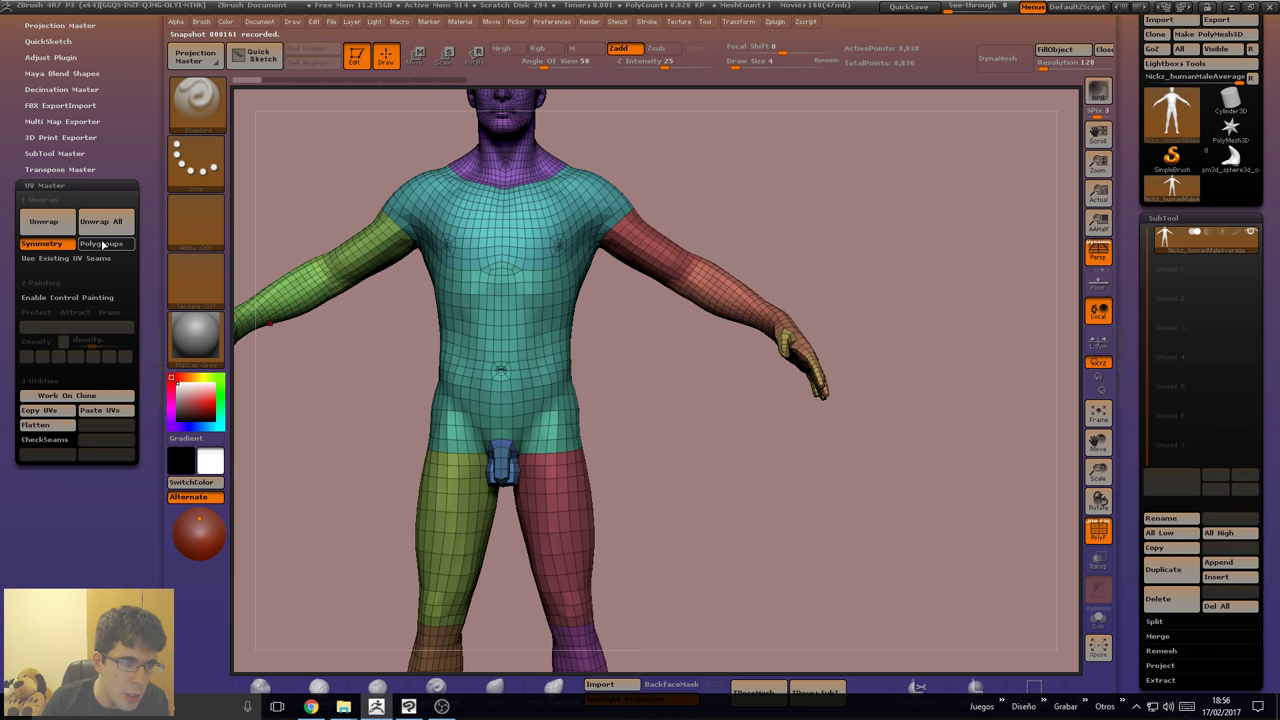
{"action": "left_click", "coordinate": [97, 244]}
{"action": "left_click", "coordinate": [35, 425]}
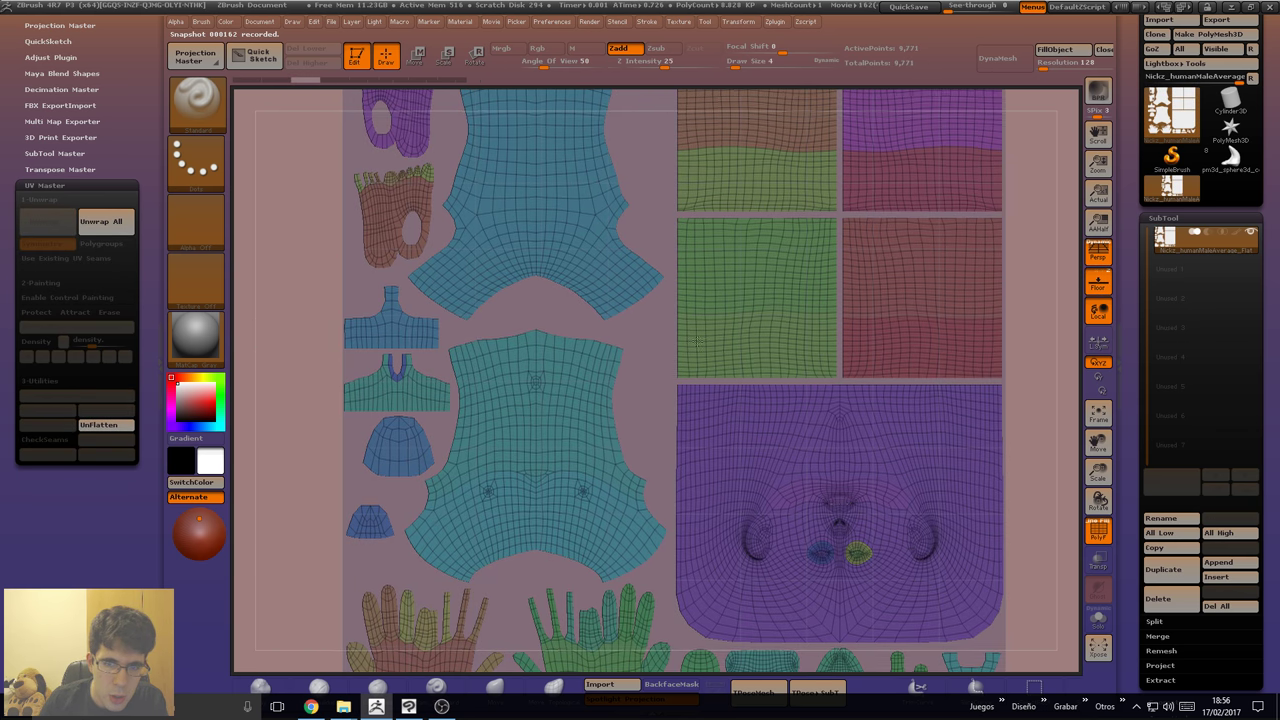
{"action": "left_click_drag", "start_coordinate": [590, 360], "coordinate": [597, 196], "text": "alt"}
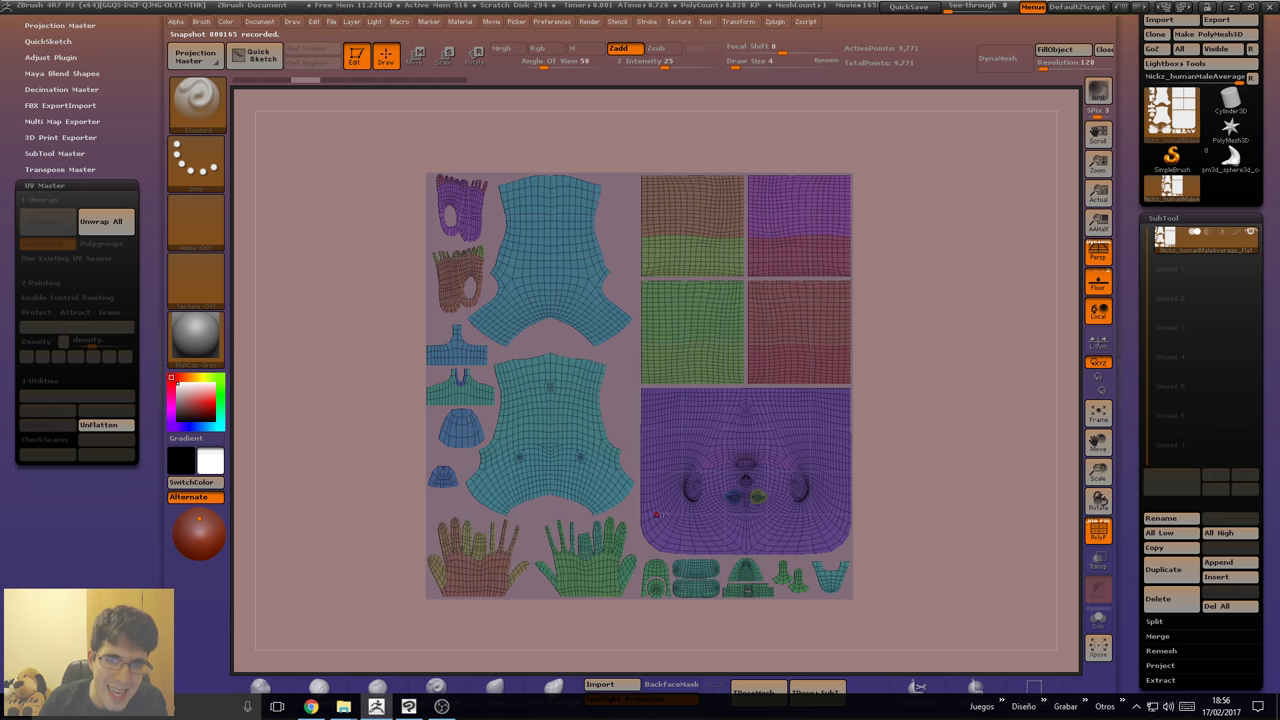
{"action": "mouse_move", "coordinate": [590, 370]}
{"action": "left_mouse_down", "text": "alt"}
{"action": "mouse_move", "coordinate": [590, 340]}
{"action": "mouse_move", "coordinate": [640, 330]}
{"action": "left_mouse_up", "text": "alt"}
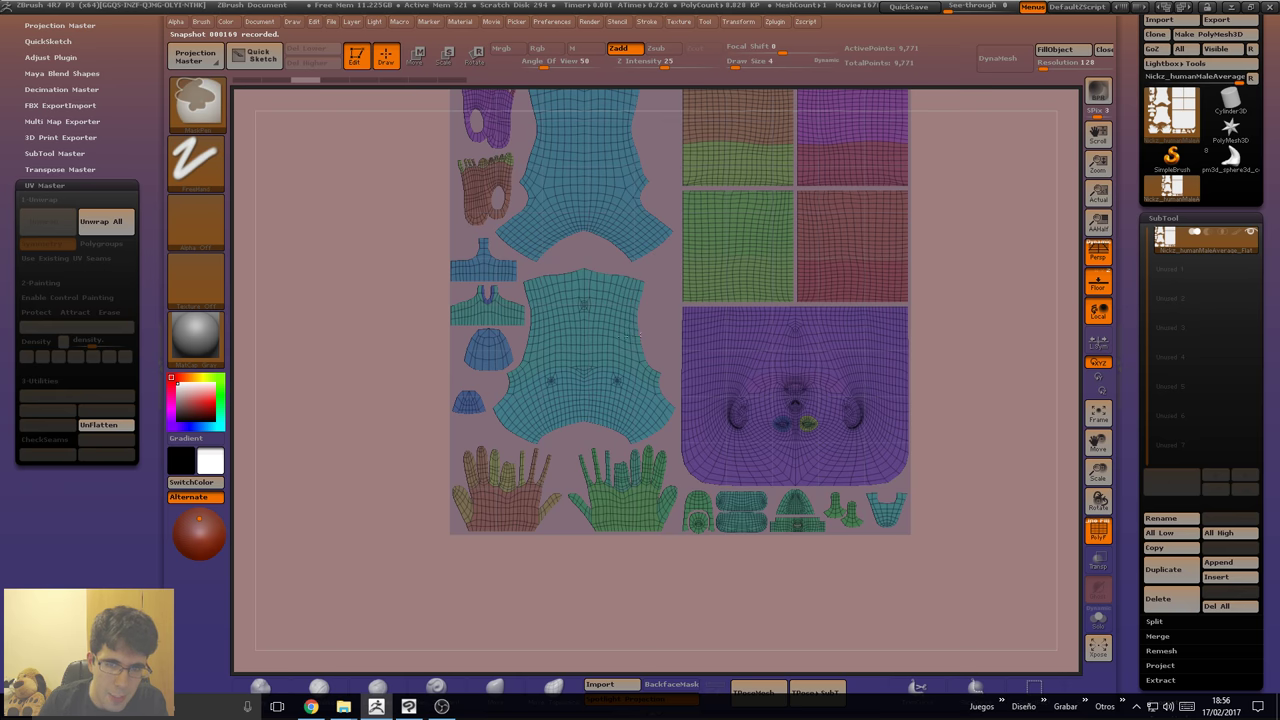
{"action": "key", "text": "f"}
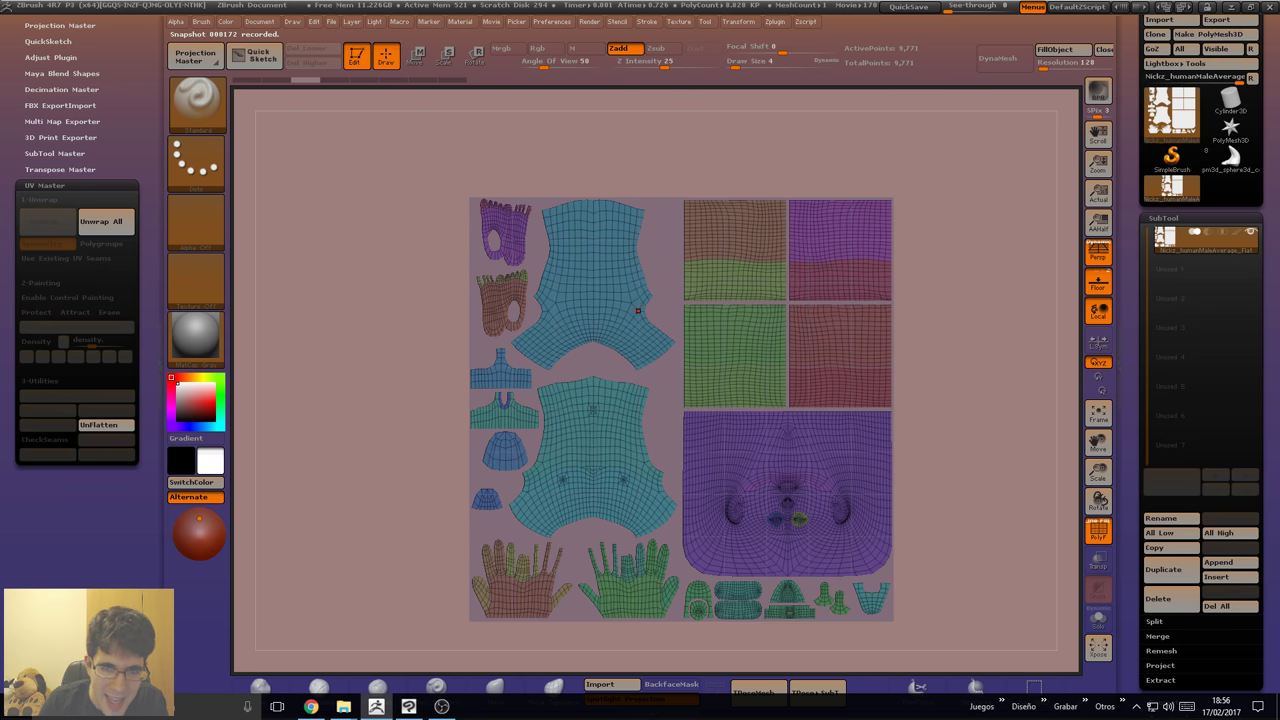
{"action": "mouse_move", "coordinate": [640, 337]}
{"action": "left_mouse_down", "text": "alt"}
{"action": "mouse_move", "coordinate": [622, 320]}
{"action": "mouse_move", "coordinate": [193, 410]}
{"action": "left_mouse_up", "text": "alt"}
Return to 3D, re-unwrap the body by polygroups, and flatten it again.
{"action": "left_click", "coordinate": [98, 424]}
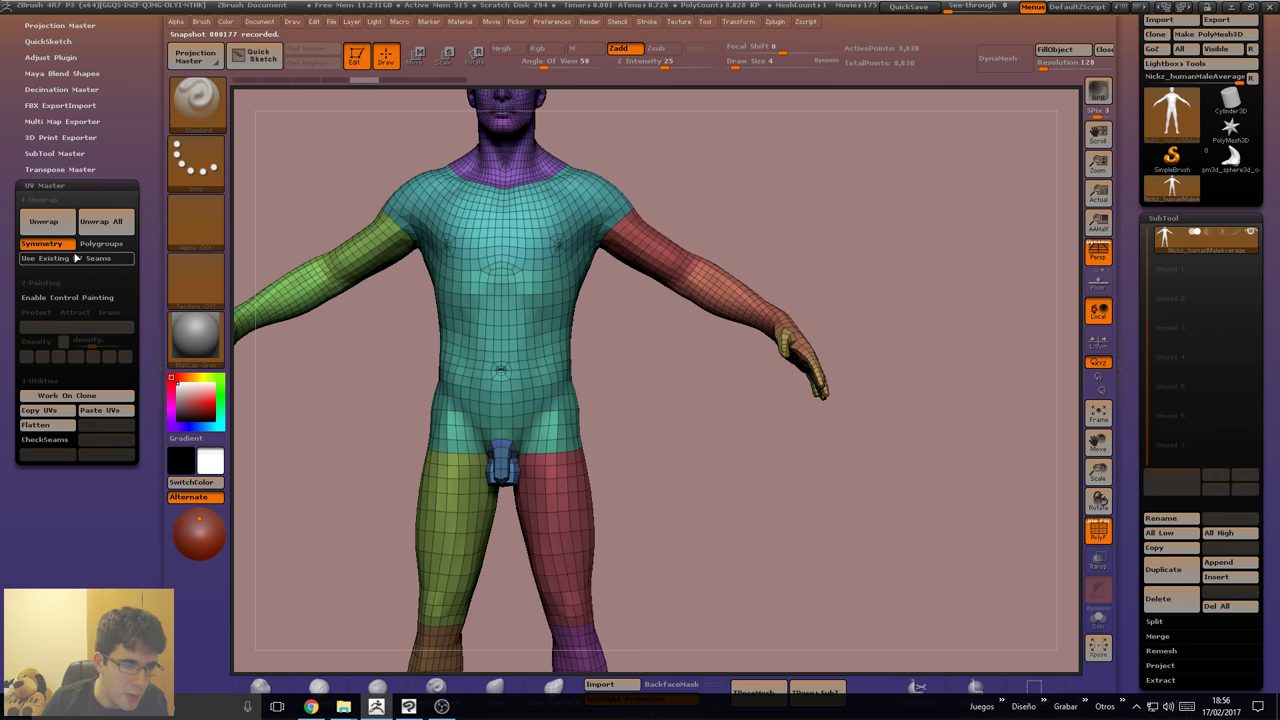
{"action": "left_click", "coordinate": [50, 227]}
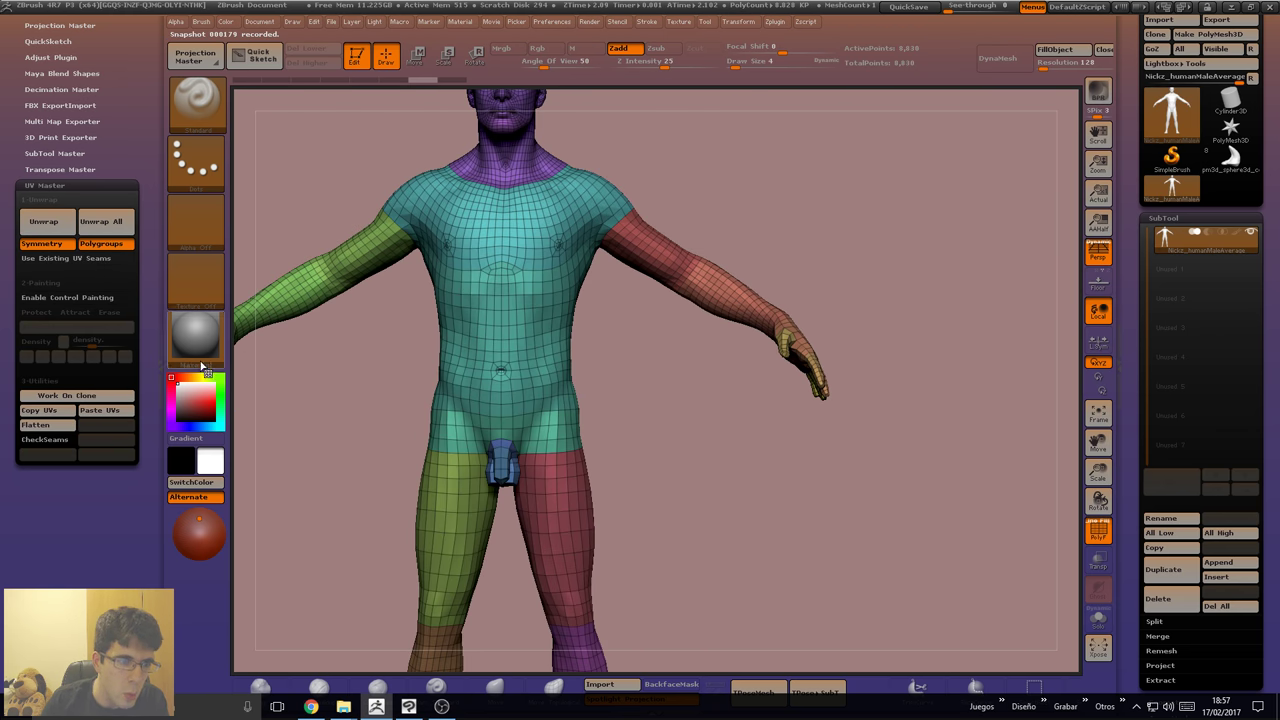
{"action": "left_click", "coordinate": [68, 426]}
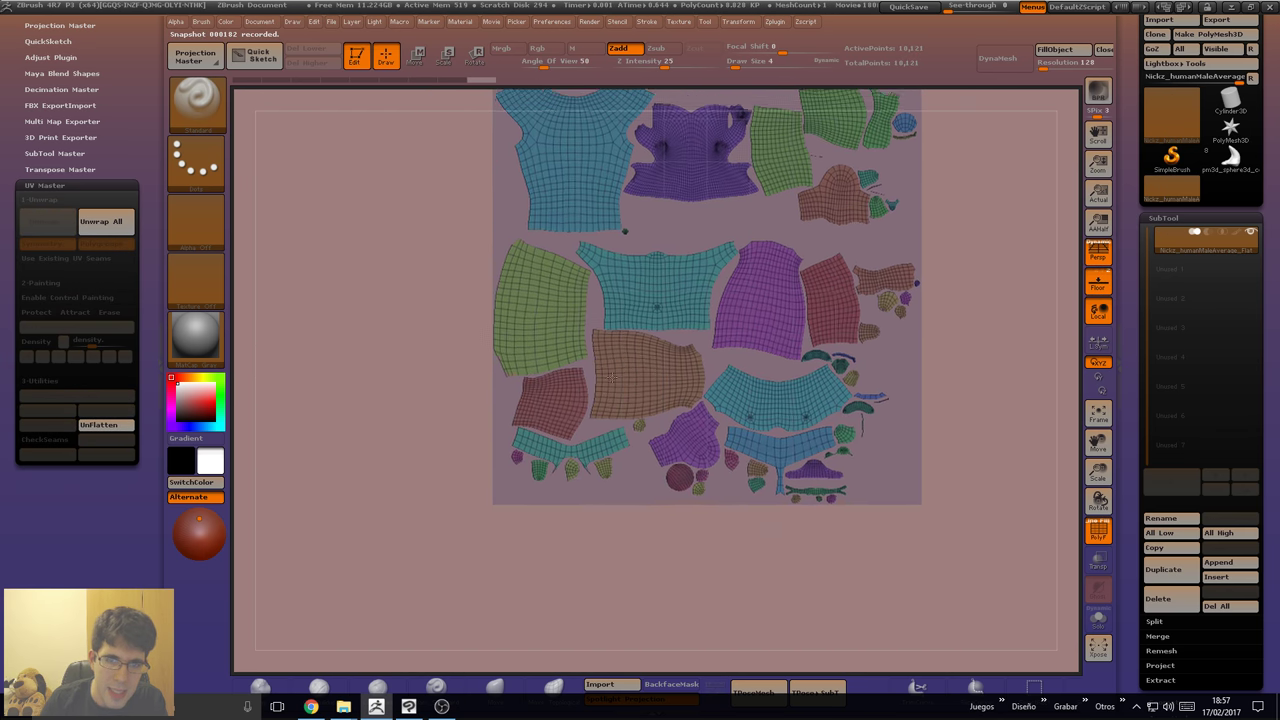
Inspect the blue, purple, green, brown and lower UV islands, then unflatten.
{"action": "right_click_drag", "start_coordinate": [610, 378], "coordinate": [344, 183], "text": "alt"}
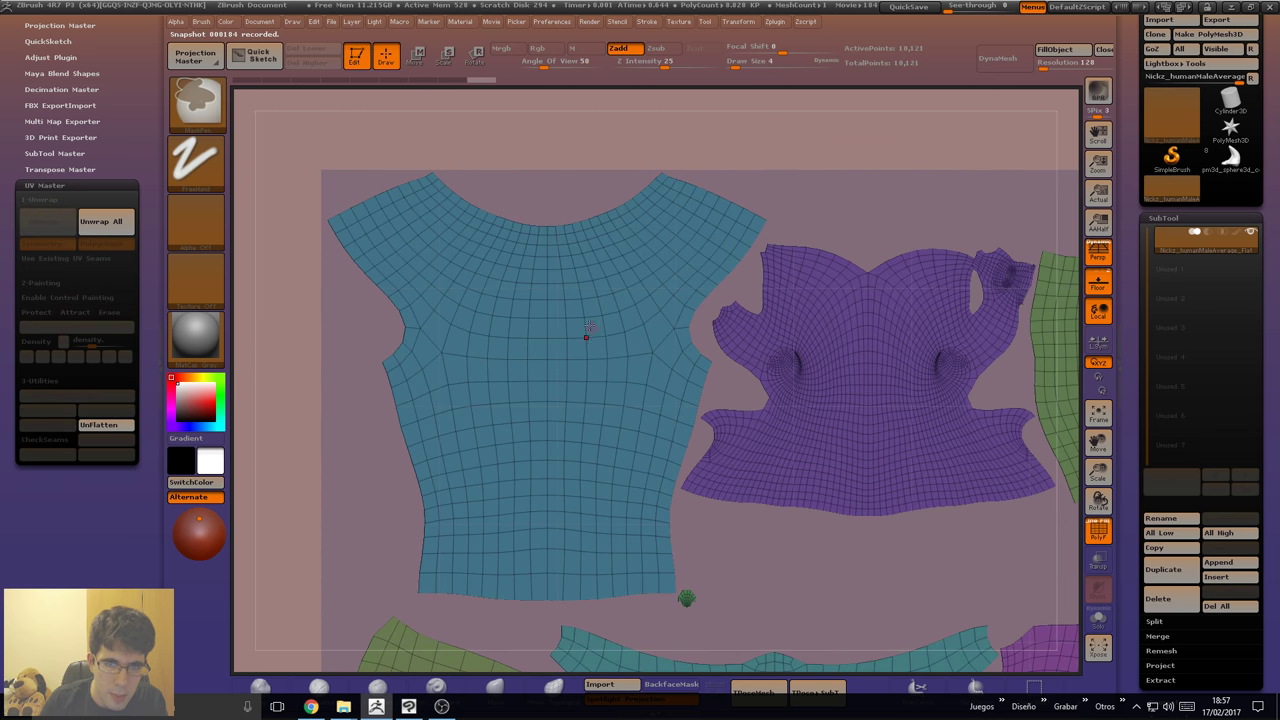
{"action": "right_click_drag", "start_coordinate": [777, 304], "coordinate": [489, 295], "text": "alt"}
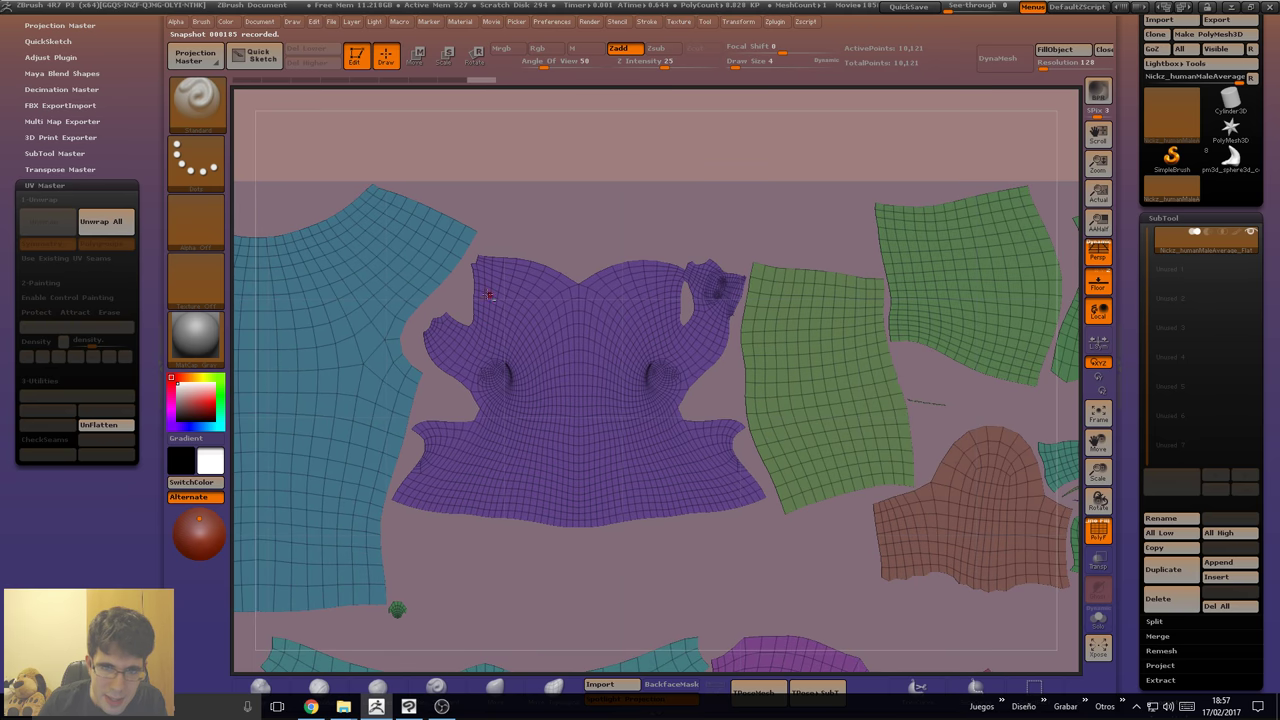
{"action": "mouse_move", "coordinate": [717, 313]}
{"action": "right_mouse_down", "text": "alt"}
{"action": "mouse_move", "coordinate": [675, 432]}
{"action": "mouse_move", "coordinate": [633, 311]}
{"action": "mouse_move", "coordinate": [640, 250]}
{"action": "right_mouse_up", "text": "alt"}
{"action": "left_click", "coordinate": [97, 428]}
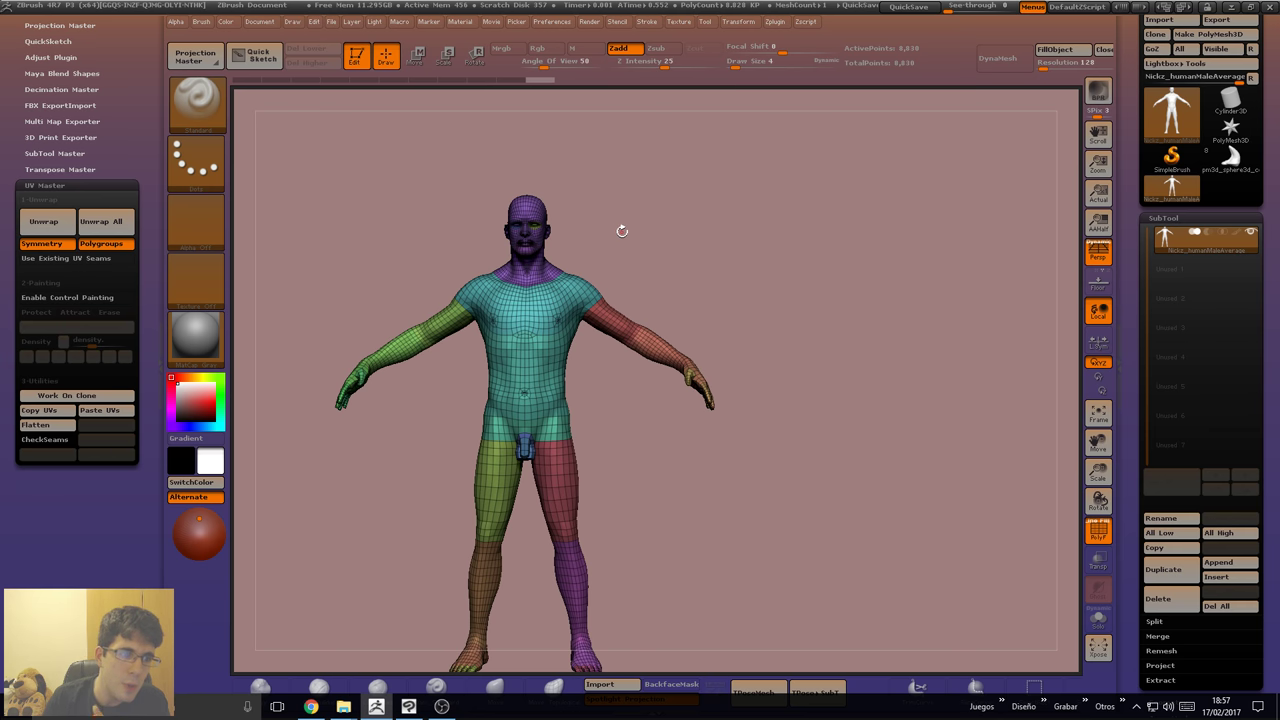
Orbit the unwrapped model back to a front view and zoom onto the torso.
{"action": "left_click_drag", "start_coordinate": [666, 274], "coordinate": [706, 248]}
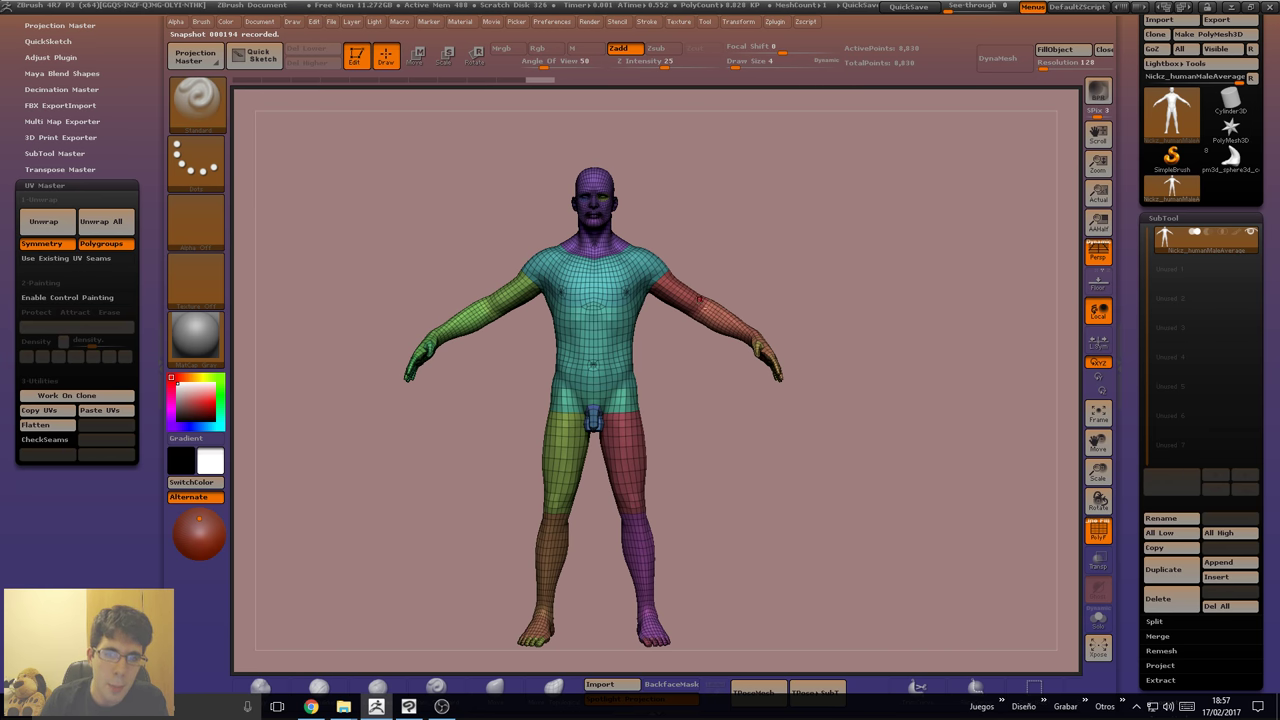
{"action": "right_click_drag", "start_coordinate": [640, 340], "coordinate": [374, 423], "text": "ctrl"}
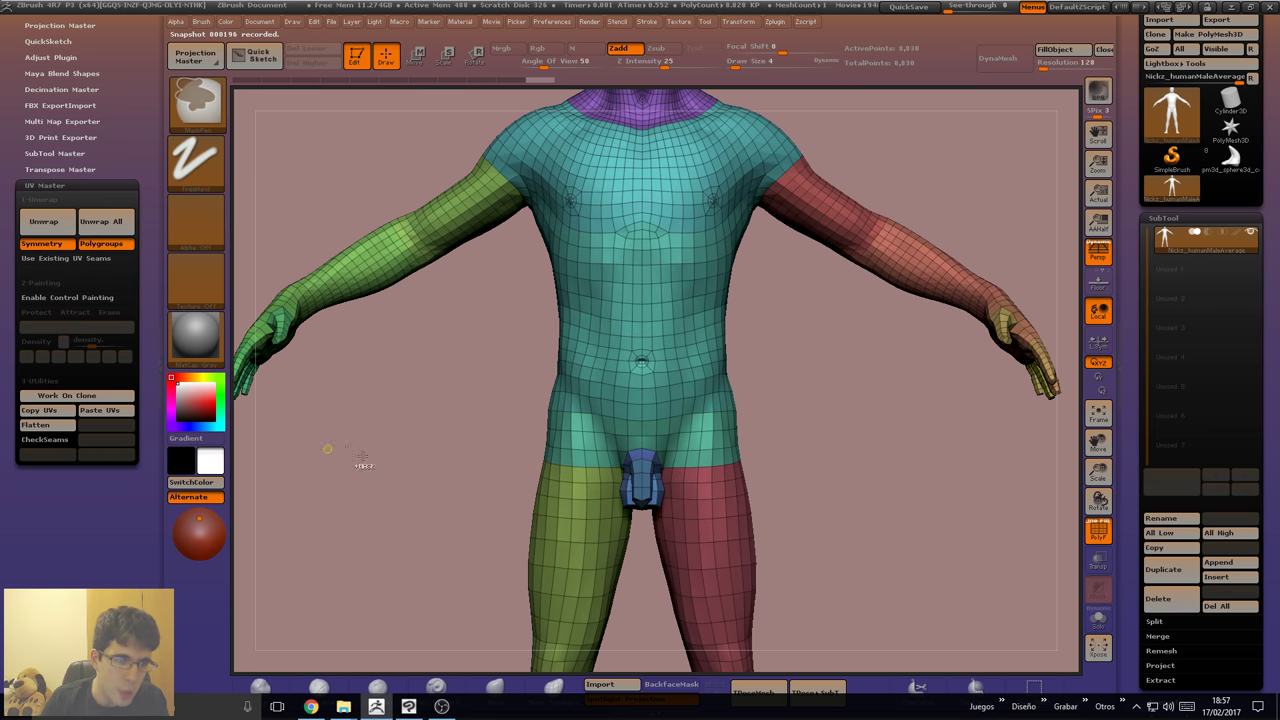
{"action": "key", "text": "f"}
{"action": "left_click", "coordinate": [40, 426]}
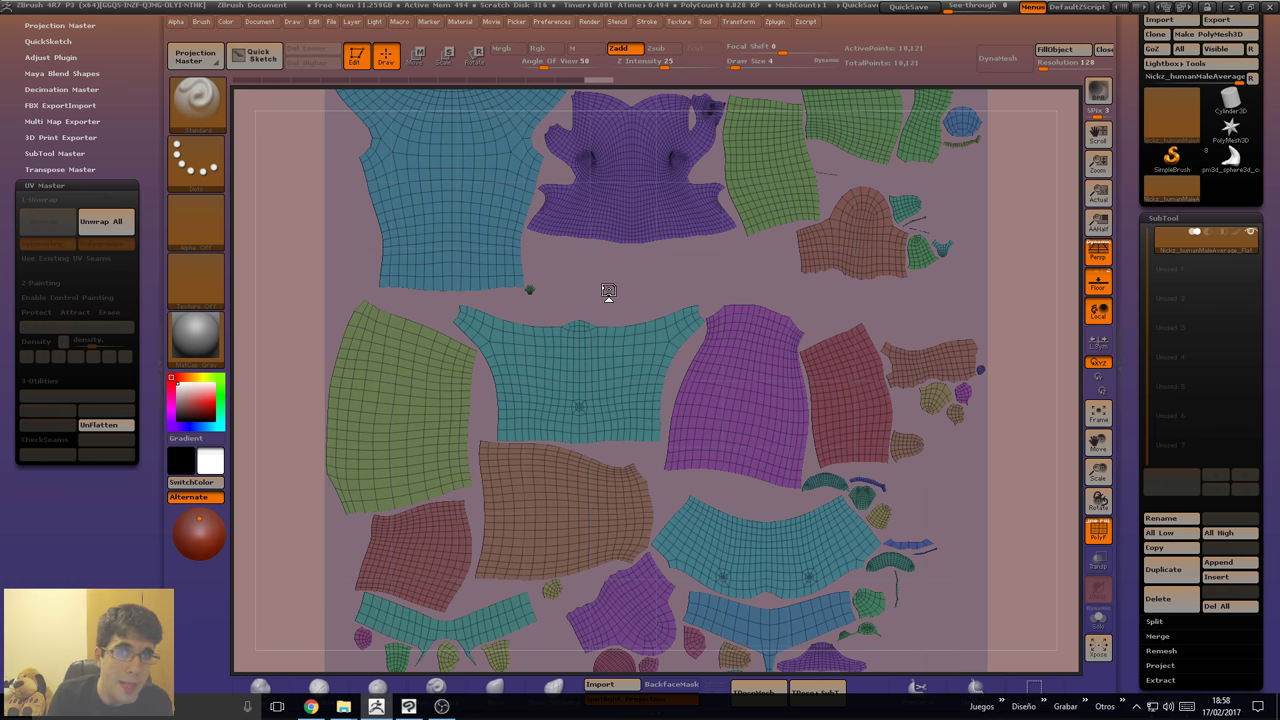
{"action": "left_click", "coordinate": [106, 424]}
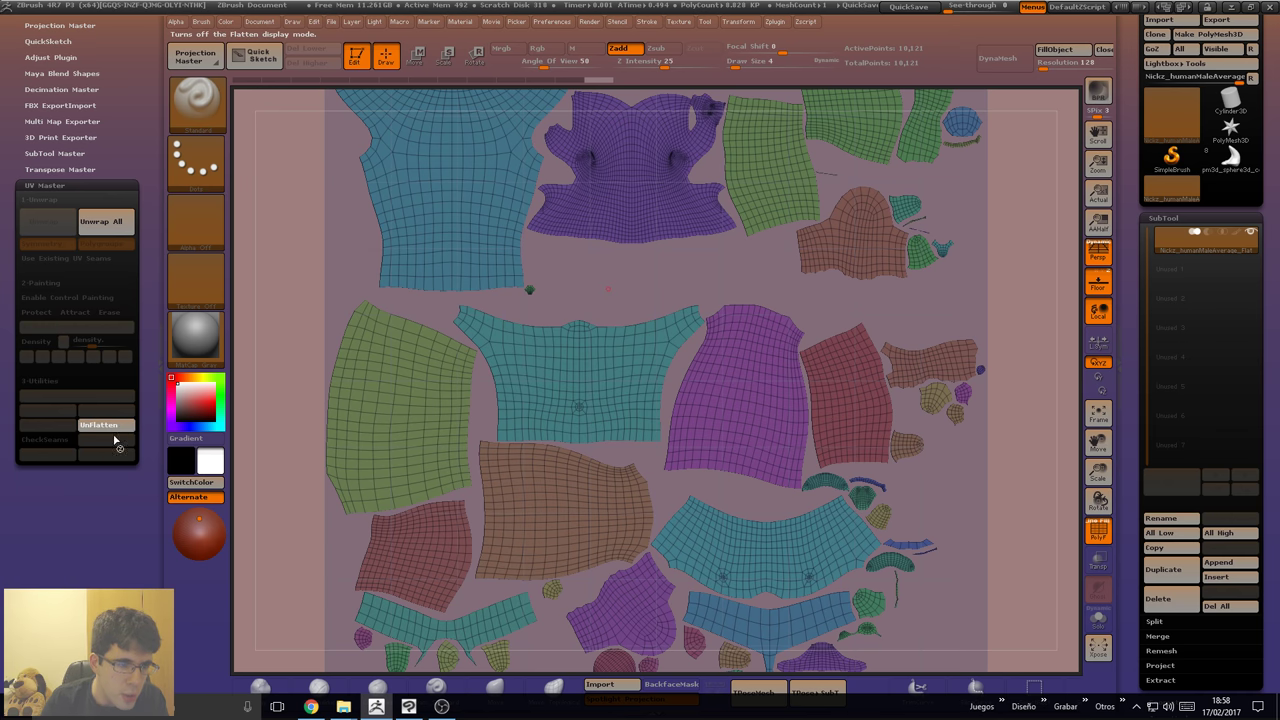
{"action": "left_click_drag", "start_coordinate": [604, 417], "coordinate": [640, 400]}
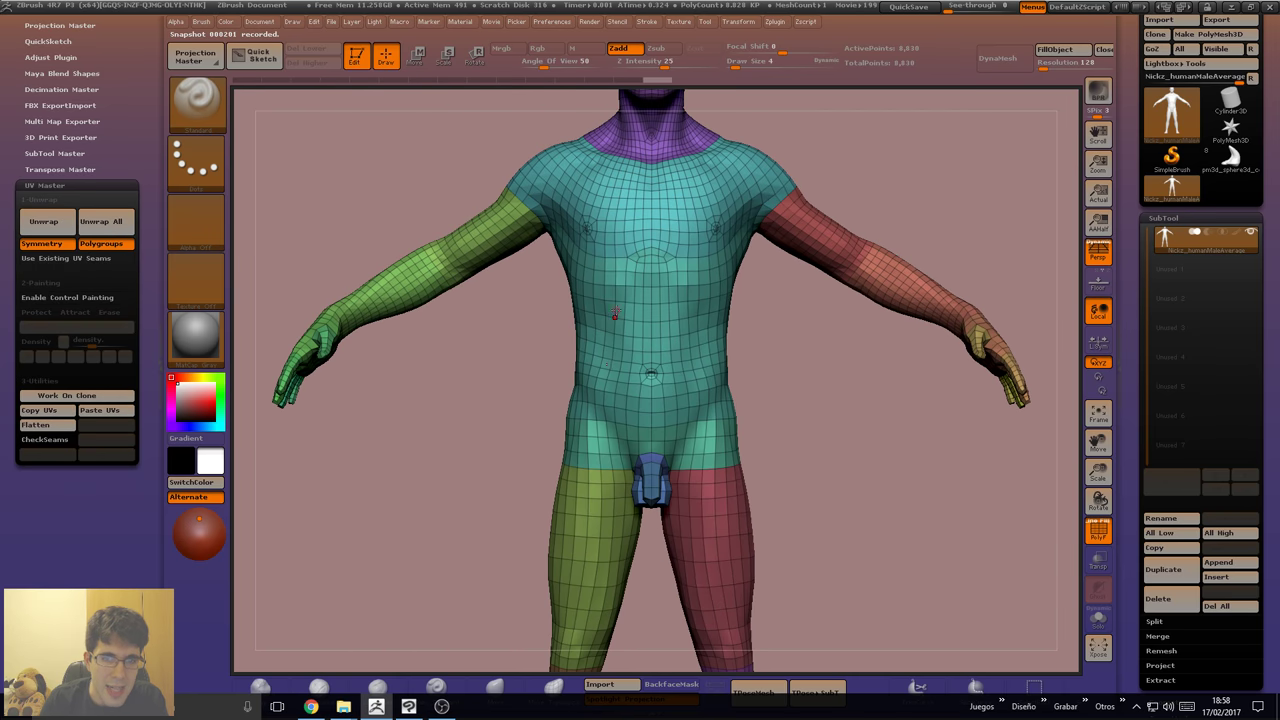
Turn off Polygroups, view the back, enable Control Painting, and hide PolyFrame.
{"action": "left_click_drag", "start_coordinate": [579, 324], "coordinate": [619, 274], "text": "alt"}
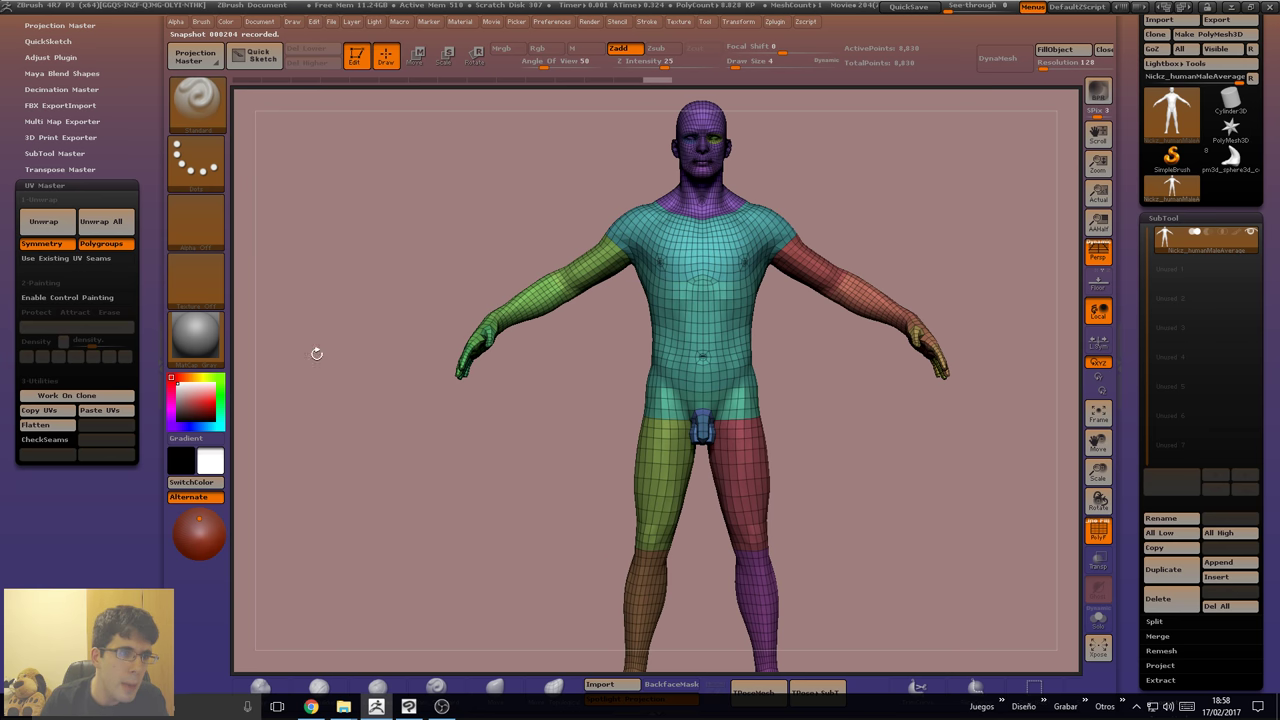
{"action": "left_click", "coordinate": [103, 245]}
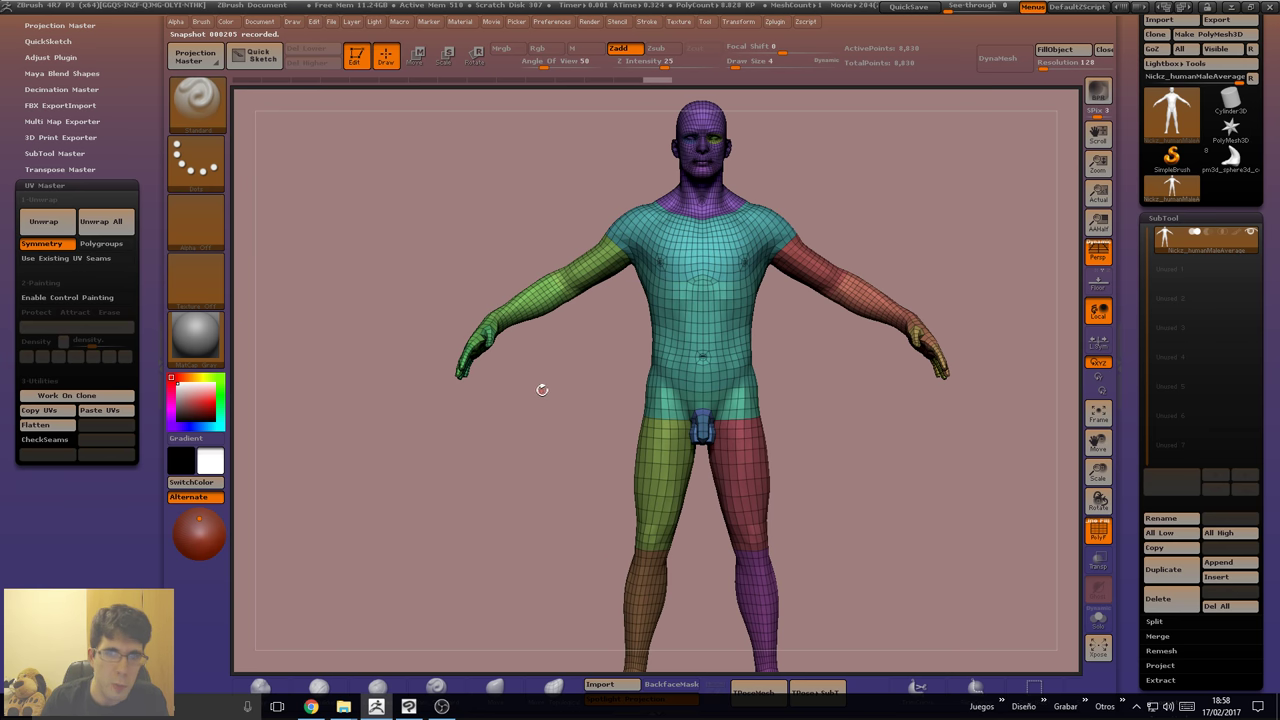
{"action": "left_click_drag", "start_coordinate": [455, 300], "coordinate": [430, 335]}
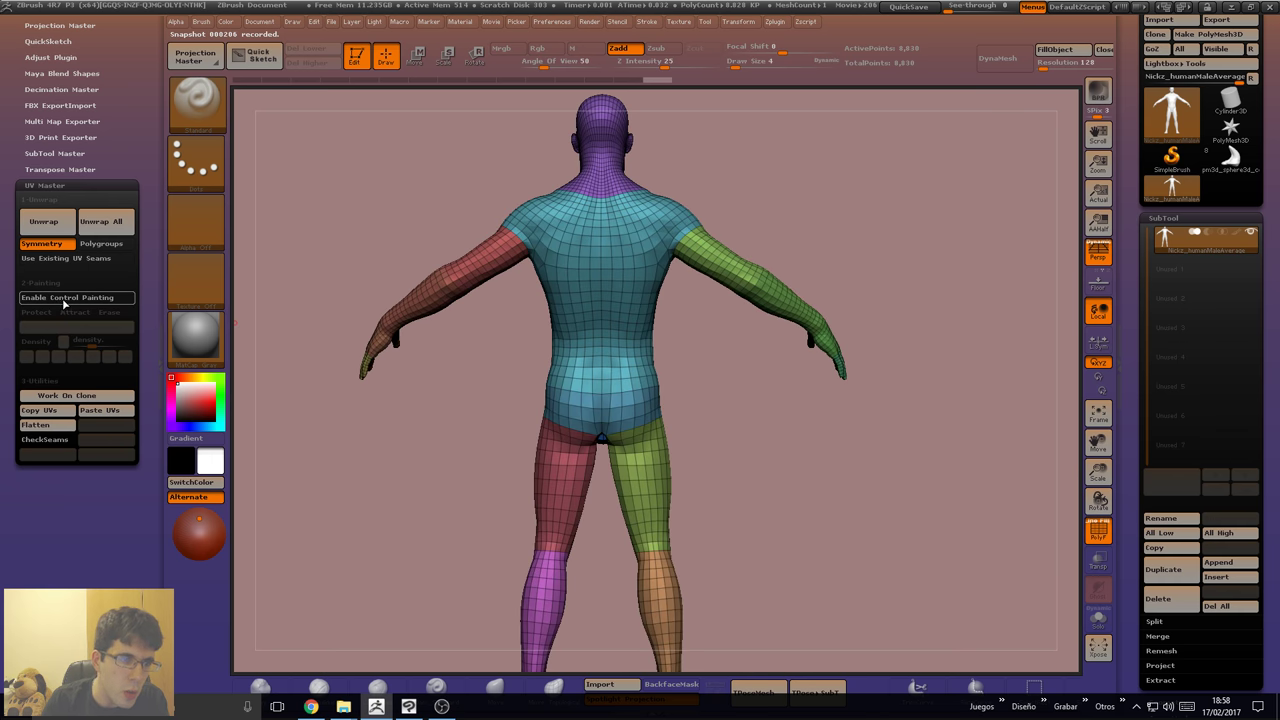
{"action": "left_click", "coordinate": [107, 298]}
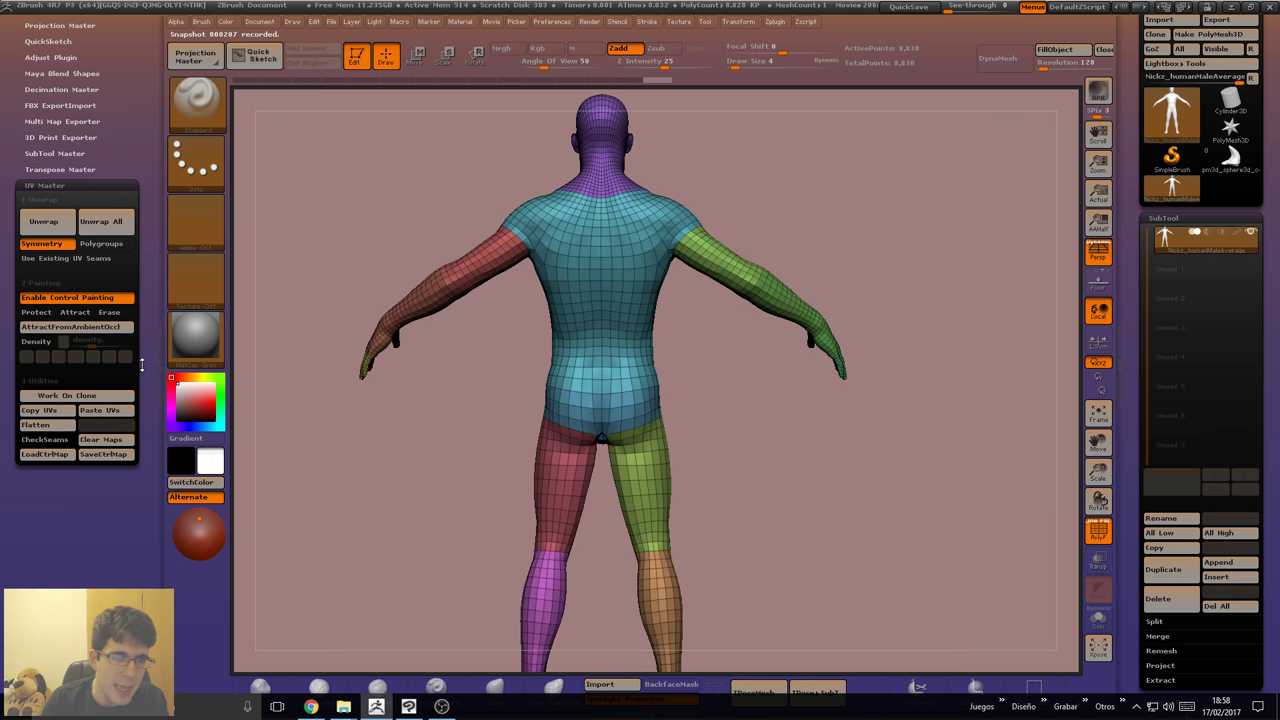
{"action": "key", "text": "shift+f"}
{"action": "left_click_drag", "start_coordinate": [471, 351], "coordinate": [537, 371], "text": "alt"}
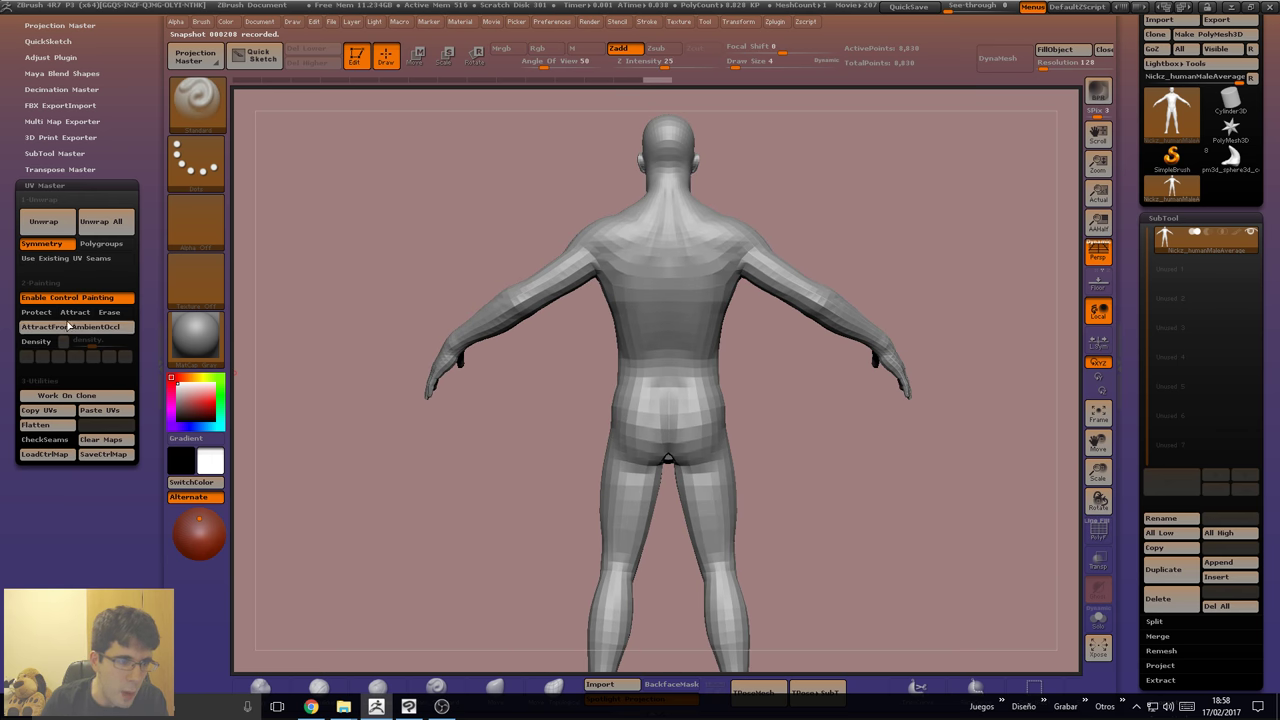
Re-enable Control Painting, turn the head to the front, and restore PolyFrame polygroup colours.
{"action": "left_click", "coordinate": [45, 298]}
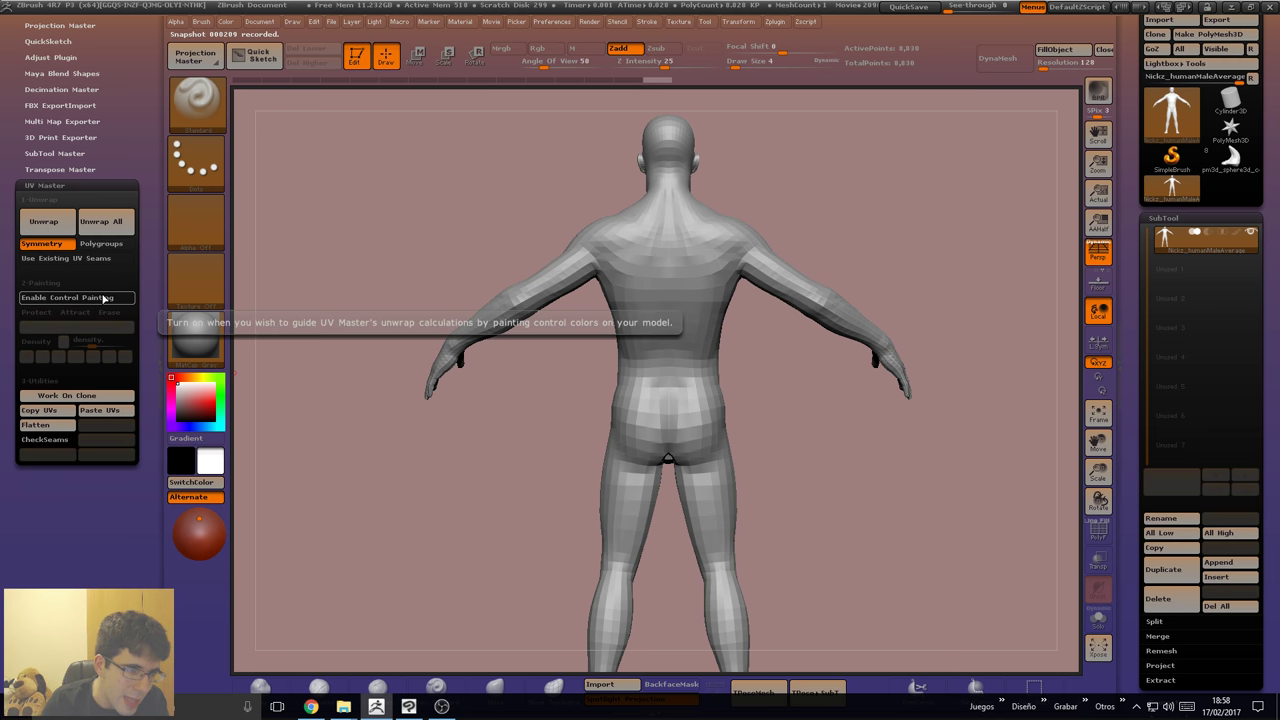
{"action": "left_click", "coordinate": [104, 298]}
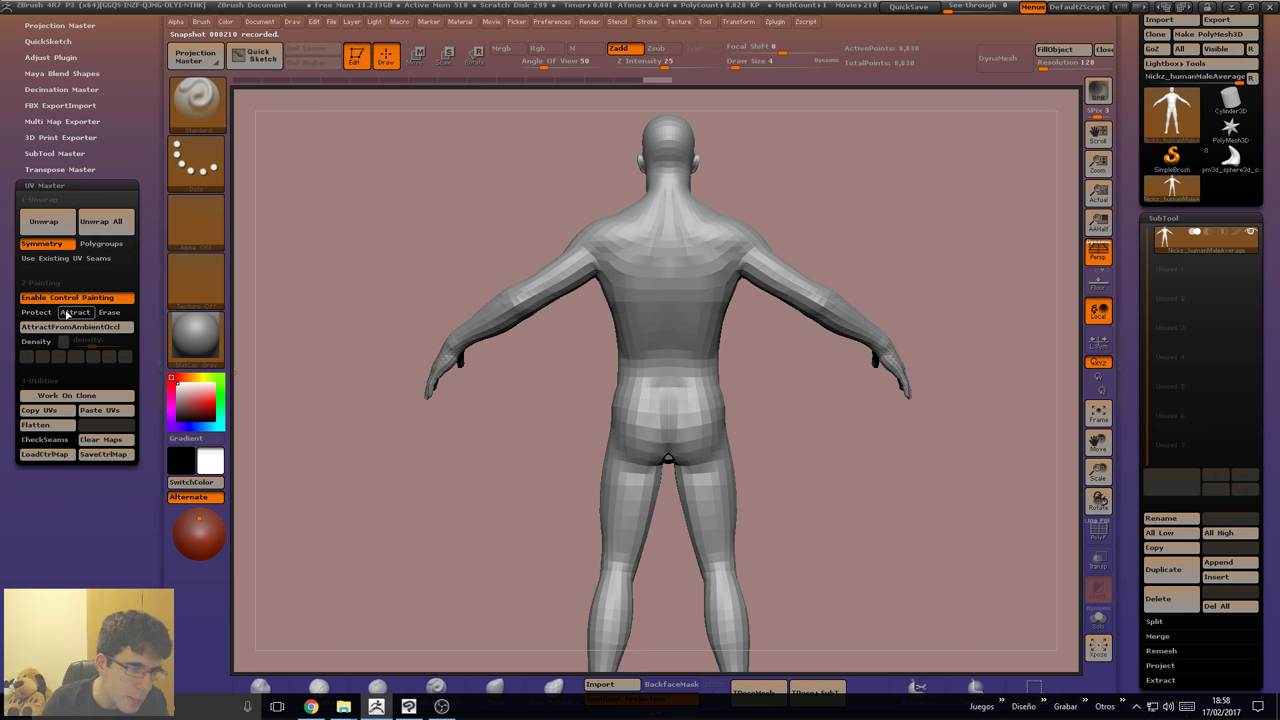
{"action": "left_click_drag", "start_coordinate": [591, 366], "coordinate": [549, 346], "text": "alt"}
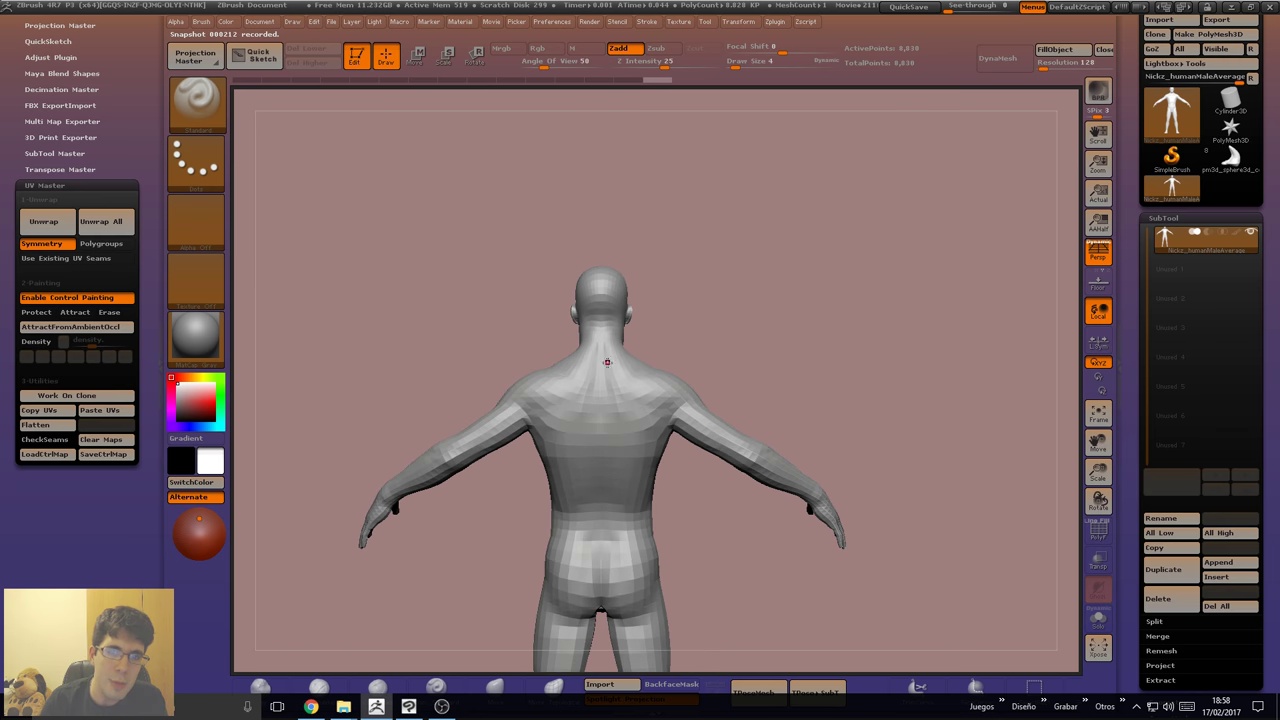
{"action": "left_click_drag", "start_coordinate": [583, 229], "coordinate": [503, 363]}
{"action": "mouse_move", "coordinate": [575, 341]}
{"action": "left_mouse_down", "text": "alt"}
{"action": "mouse_move", "coordinate": [555, 406]}
{"action": "mouse_move", "coordinate": [643, 371]}
{"action": "mouse_move", "coordinate": [689, 404]}
{"action": "left_mouse_up", "text": "alt"}
{"action": "key", "text": "shift+f"}
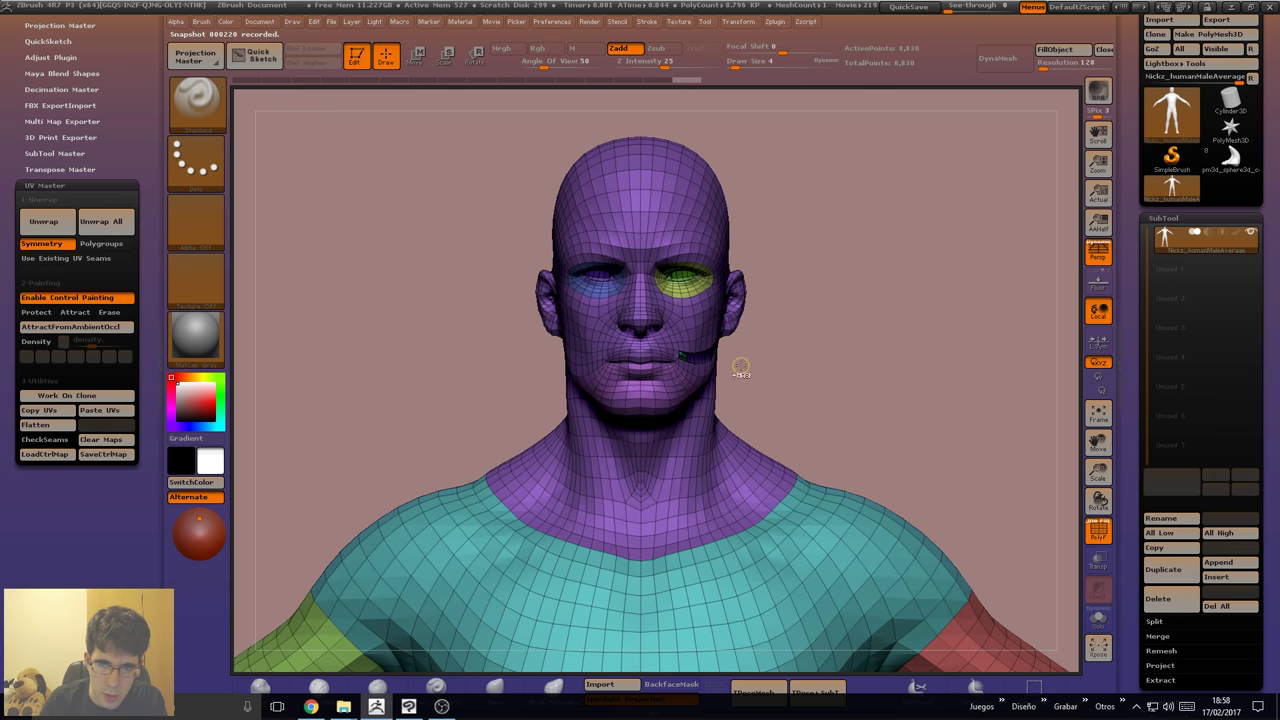
Hide and unhide the face, eye and mouth polygroups, then show all body parts again.
{"action": "left_click", "coordinate": [698, 360], "text": "ctrl+shift"}
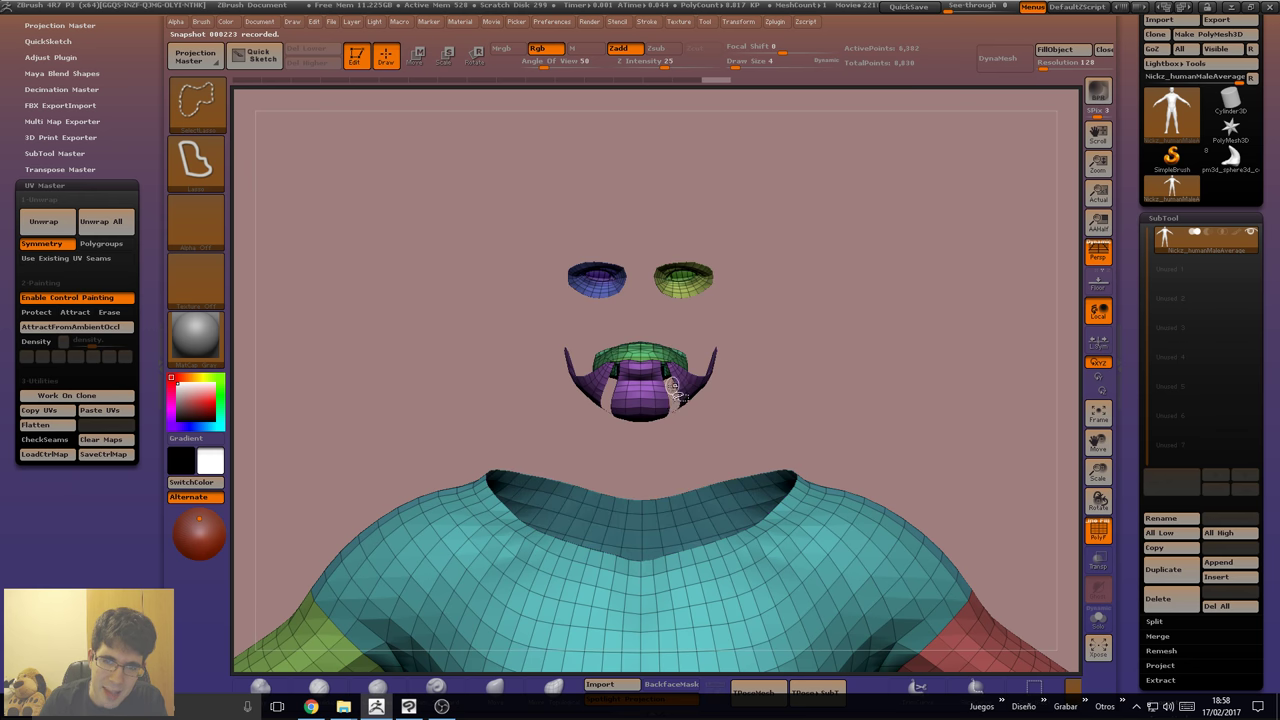
{"action": "left_click_drag", "start_coordinate": [757, 220], "coordinate": [805, 254], "text": "ctrl+alt+shift"}
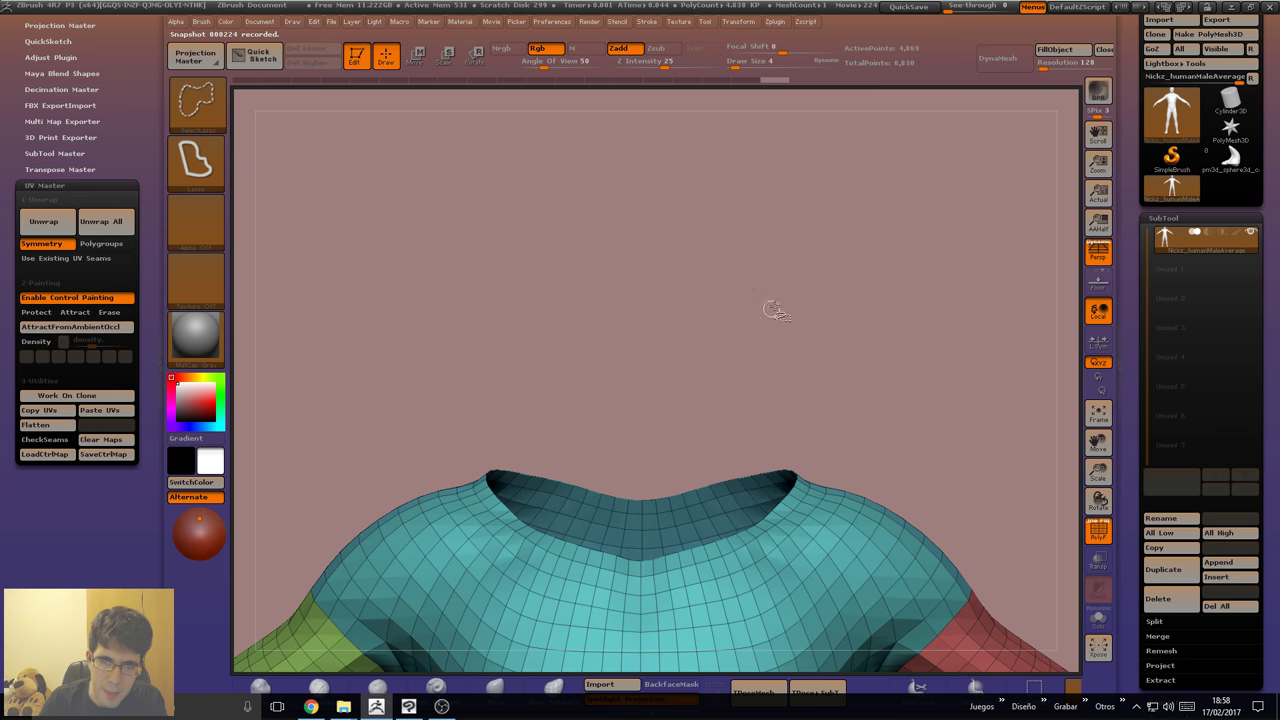
{"action": "left_click", "coordinate": [796, 352], "text": "ctrl+shift"}
{"action": "mouse_move", "coordinate": [797, 343]}
{"action": "left_mouse_down"}
{"action": "mouse_move", "coordinate": [800, 330]}
{"action": "mouse_move", "coordinate": [779, 328]}
{"action": "mouse_move", "coordinate": [730, 370]}
{"action": "left_mouse_up"}
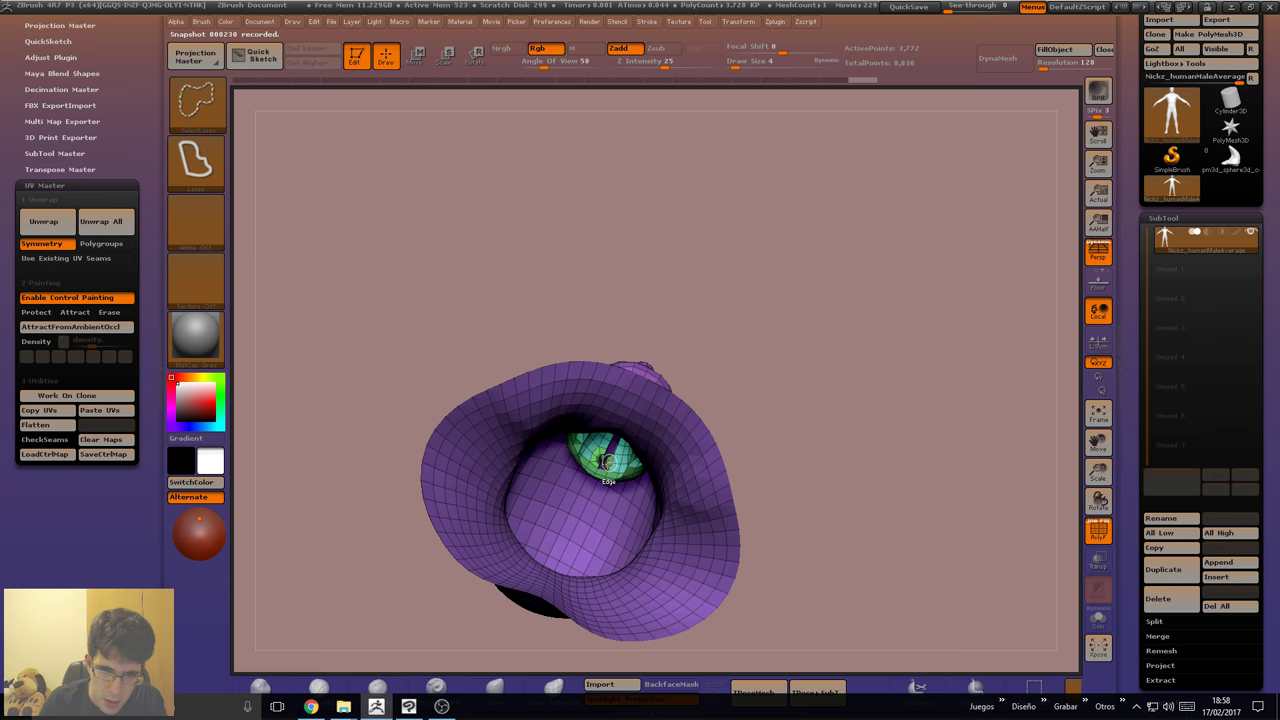
{"action": "mouse_move", "coordinate": [603, 460]}
{"action": "left_mouse_down", "text": "ctrl+alt+shift"}
{"action": "mouse_move", "coordinate": [591, 470]}
{"action": "mouse_move", "coordinate": [594, 565]}
{"action": "mouse_move", "coordinate": [590, 480]}
{"action": "left_mouse_up", "text": "ctrl+alt+shift"}
{"action": "mouse_move", "coordinate": [700, 327]}
{"action": "left_mouse_down", "text": "shift"}
{"action": "mouse_move", "coordinate": [676, 572]}
{"action": "mouse_move", "coordinate": [638, 462]}
{"action": "left_mouse_up", "text": "shift"}
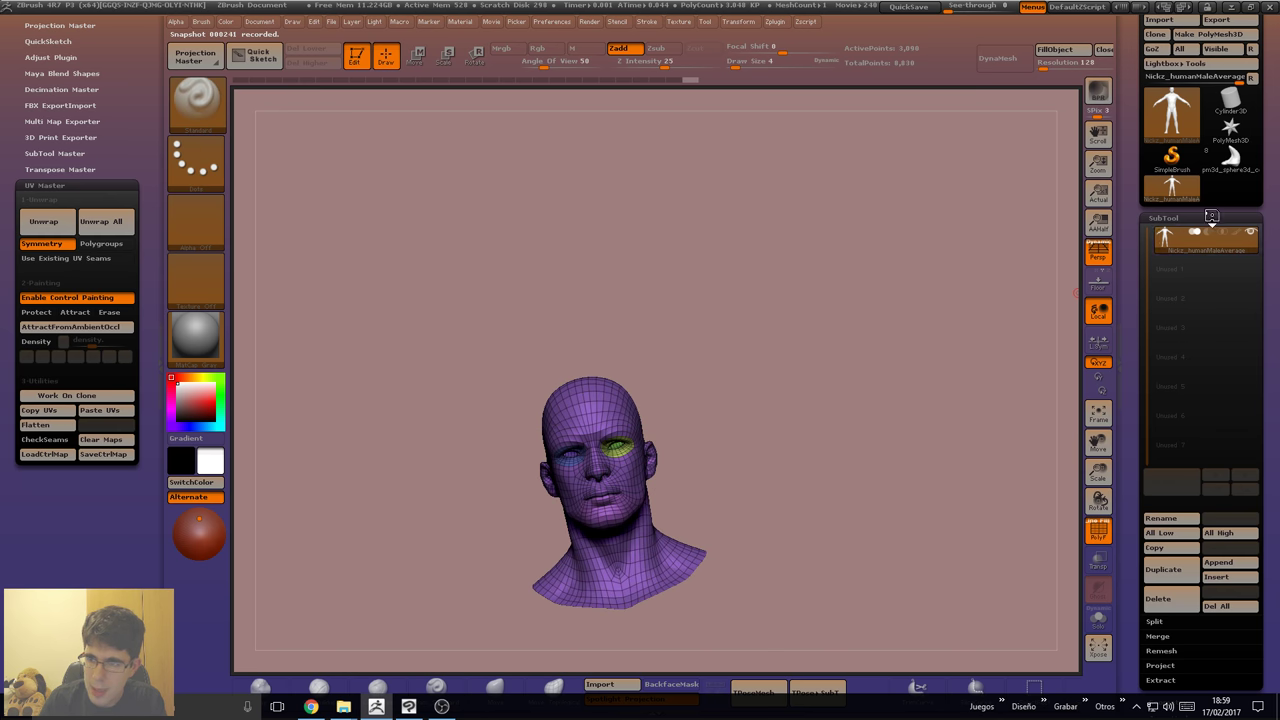
{"action": "left_click", "coordinate": [1163, 218]}
{"action": "left_click_drag", "start_coordinate": [1047, 374], "coordinate": [780, 380]}
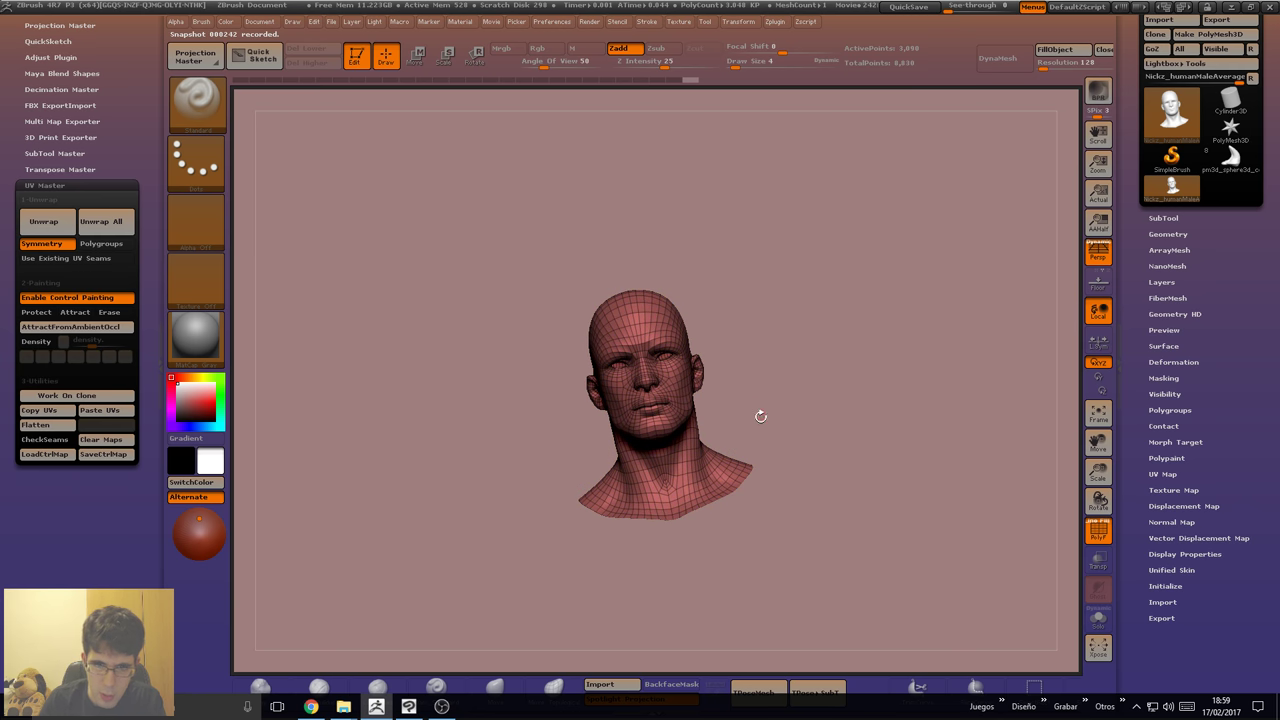
{"action": "left_click", "coordinate": [800, 390], "text": "ctrl+shift"}
Bake All morph layers into the mesh and isolate the head to fill the canvas.
{"action": "left_click", "coordinate": [1186, 284]}
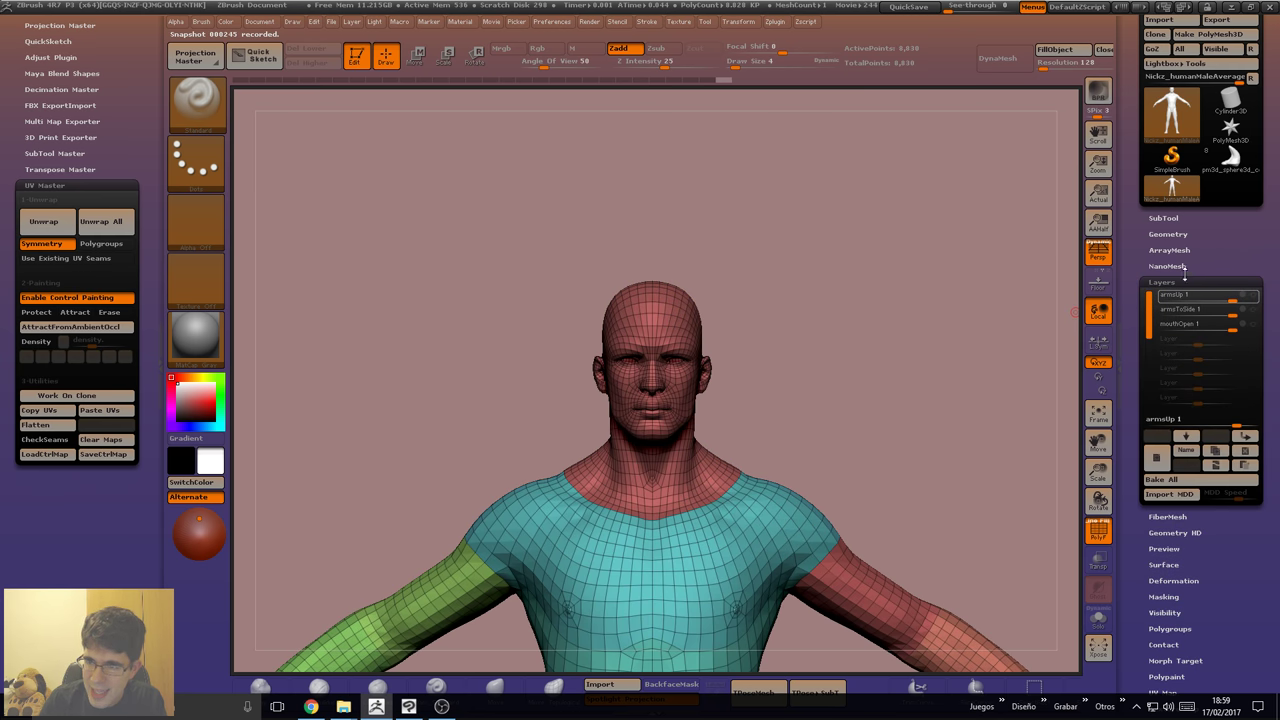
{"action": "left_click", "coordinate": [1172, 480]}
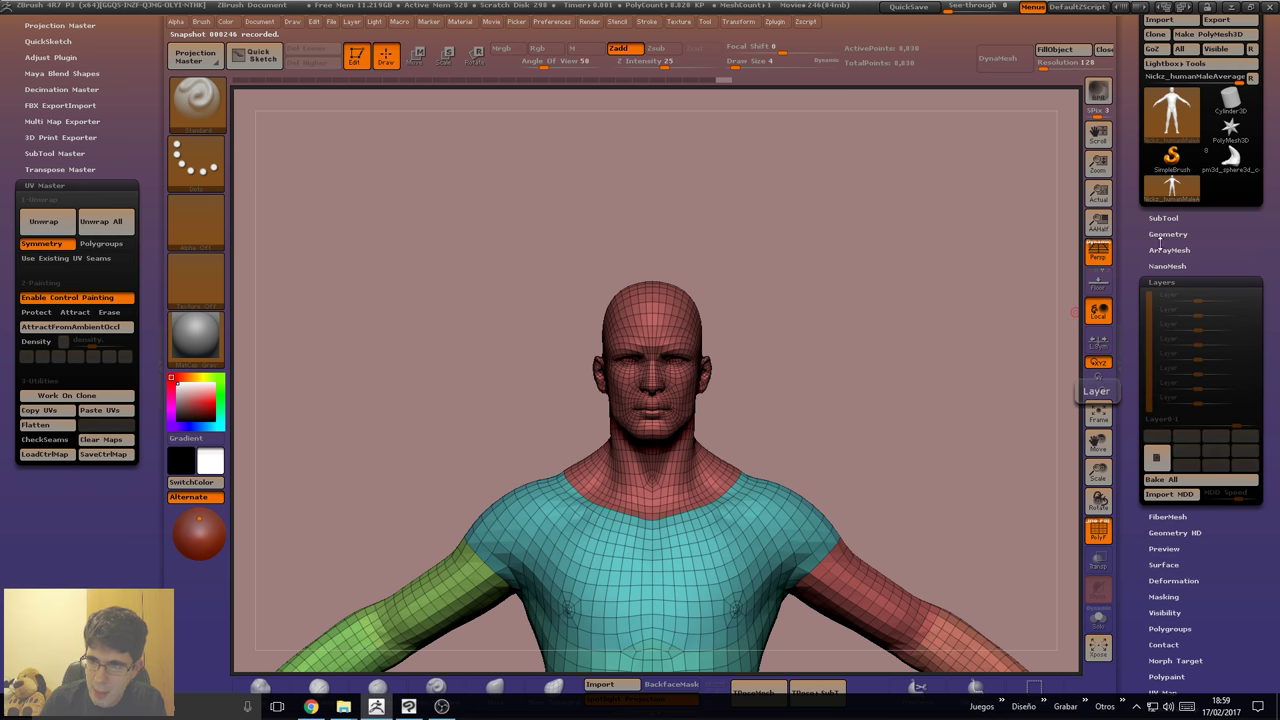
{"action": "left_click", "coordinate": [1163, 218]}
{"action": "left_click", "coordinate": [700, 364], "text": "ctrl+shift"}
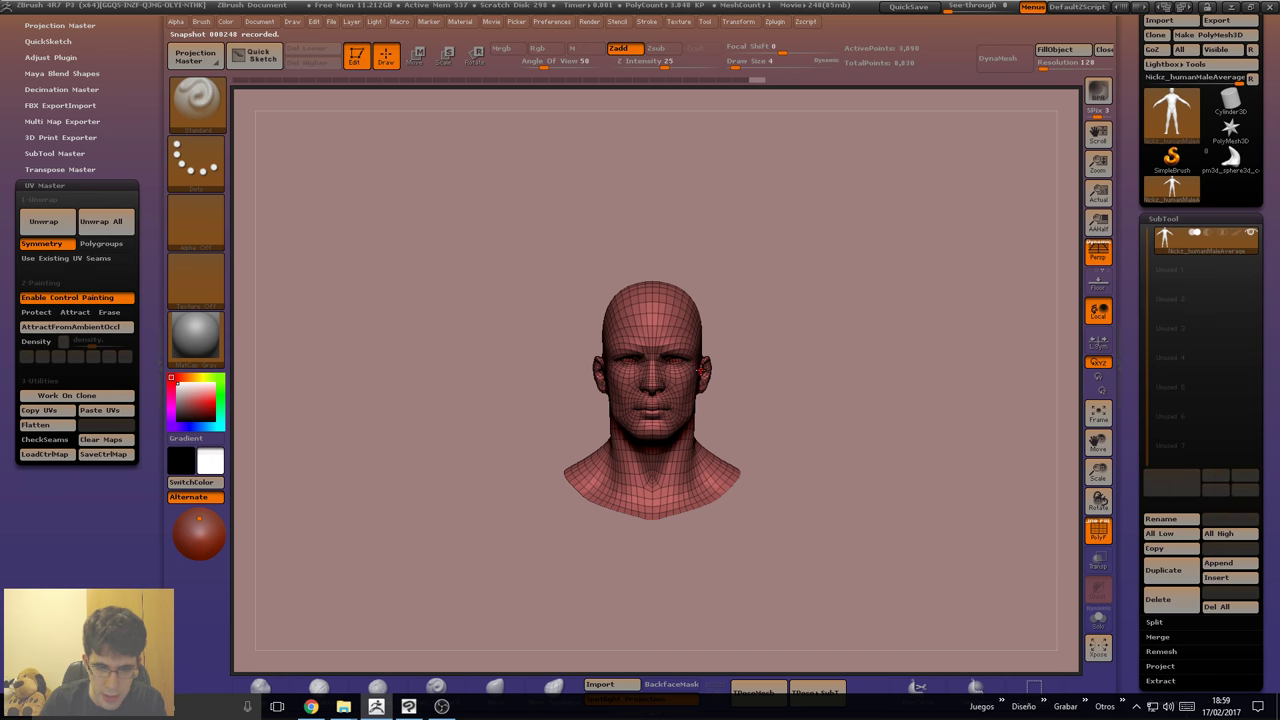
{"action": "mouse_move", "coordinate": [725, 404]}
{"action": "left_mouse_down"}
{"action": "mouse_move", "coordinate": [708, 387]}
{"action": "mouse_move", "coordinate": [732, 438]}
{"action": "mouse_move", "coordinate": [703, 455]}
{"action": "left_mouse_up"}
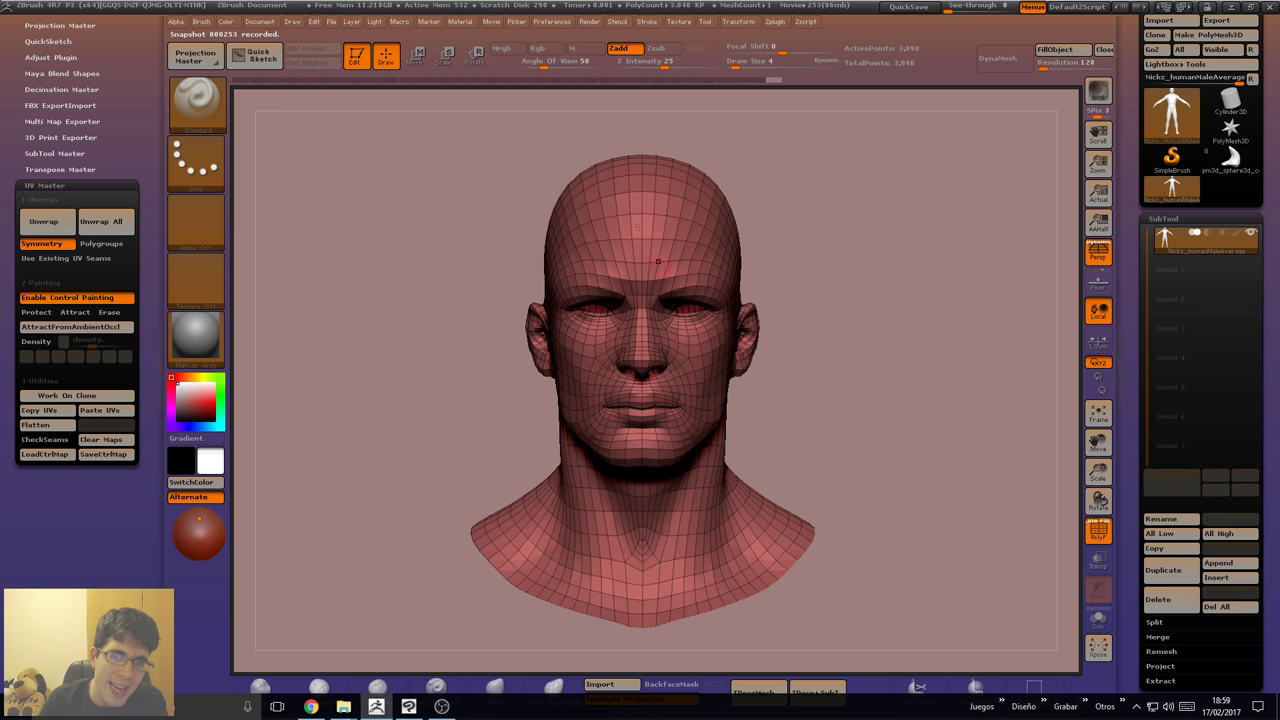
{"action": "left_click_drag", "start_coordinate": [641, 213], "coordinate": [637, 397]}
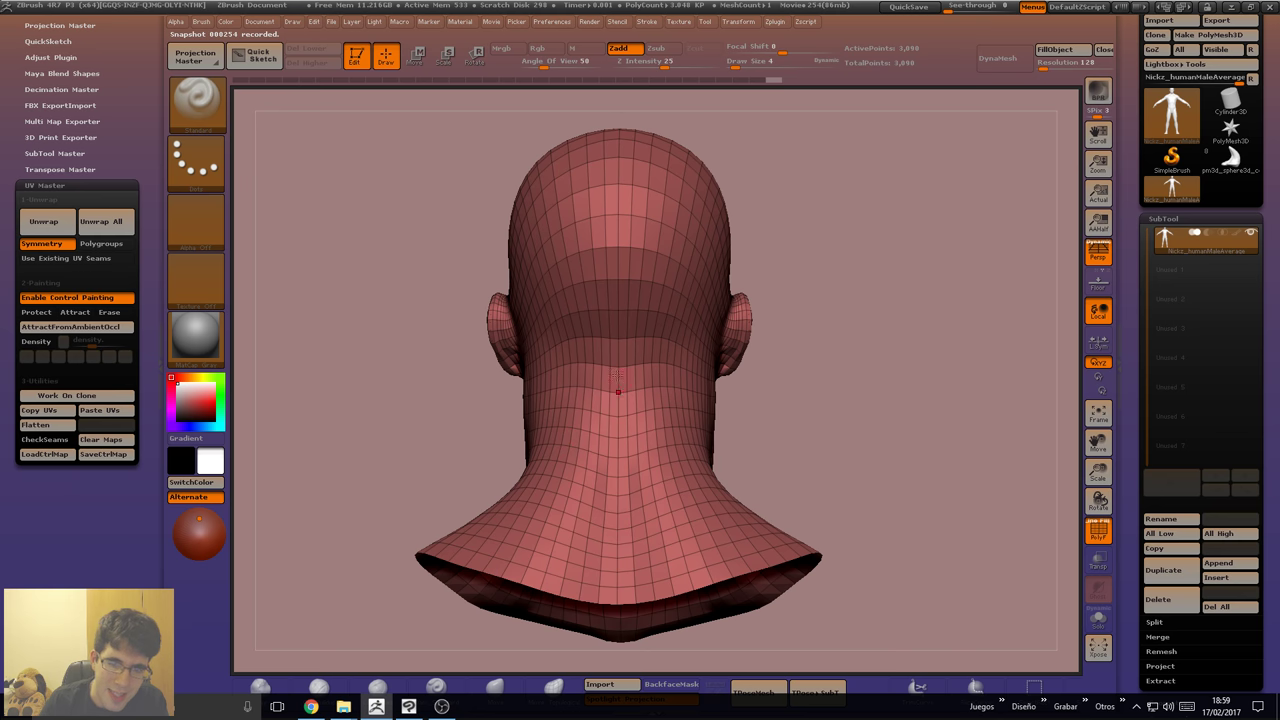
{"action": "left_click_drag", "start_coordinate": [774, 316], "coordinate": [615, 193]}
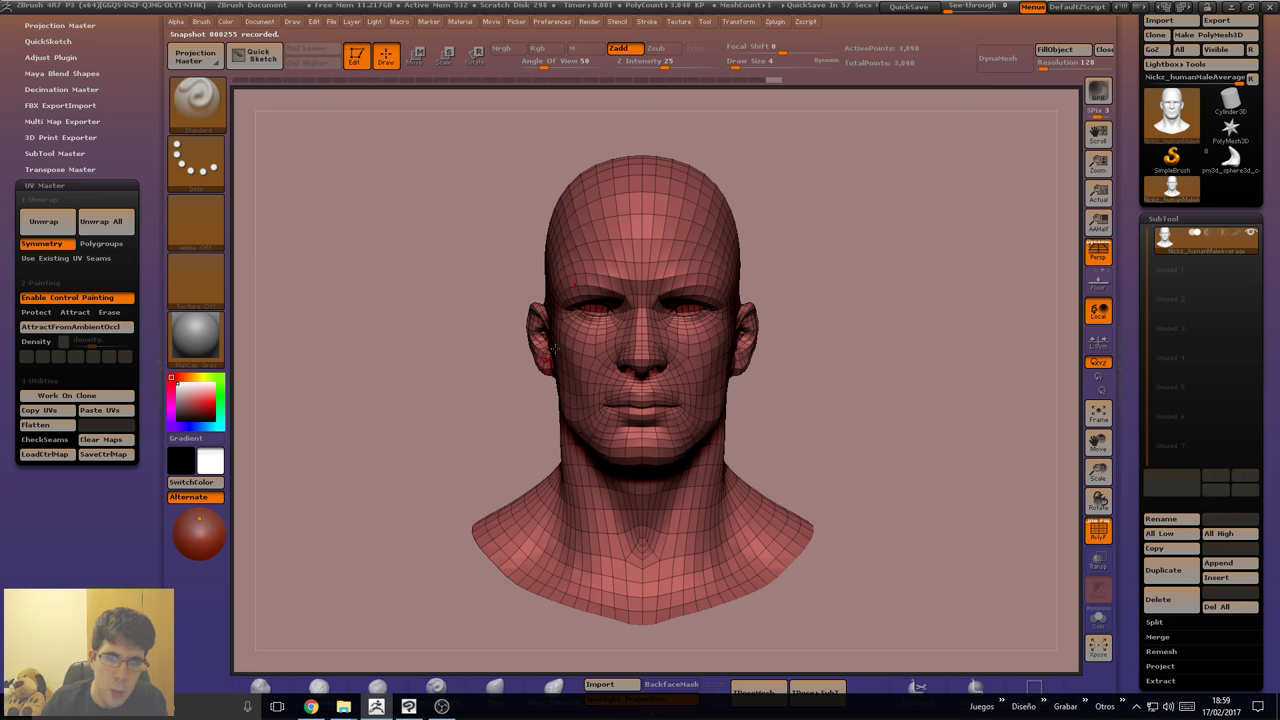
{"action": "left_click_drag", "start_coordinate": [648, 263], "coordinate": [508, 388]}
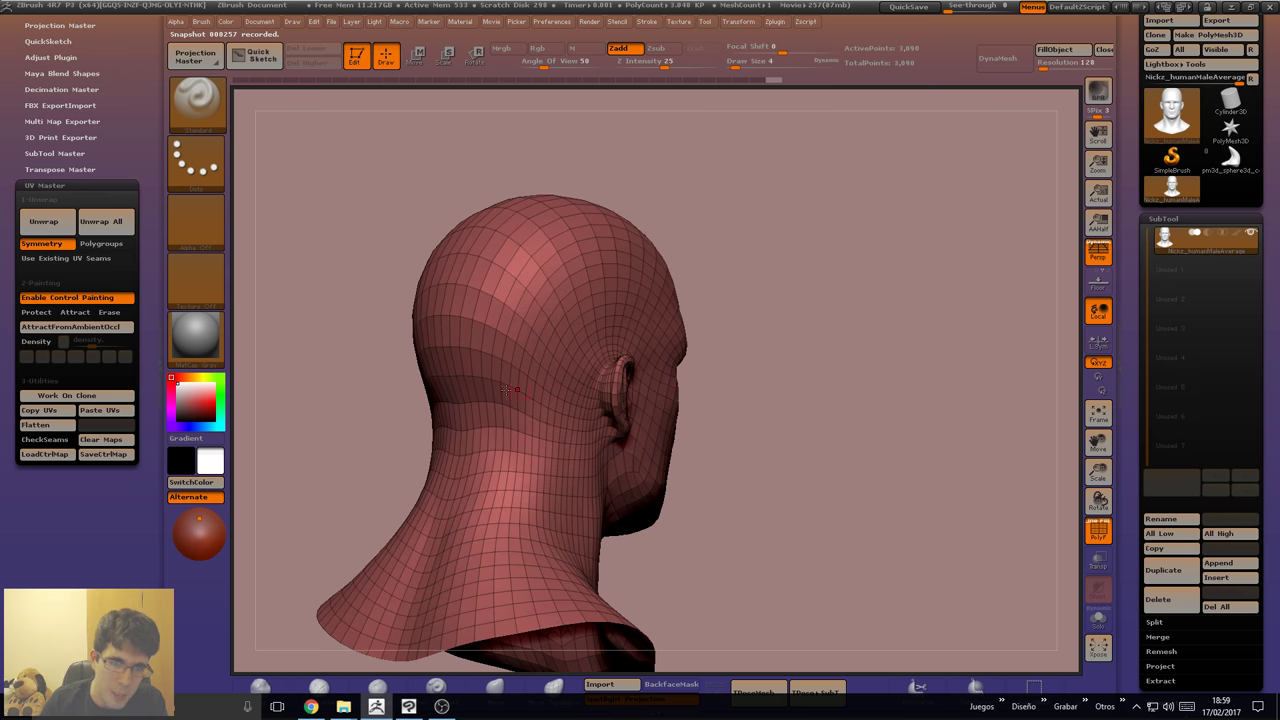
{"action": "left_click_drag", "start_coordinate": [649, 289], "coordinate": [670, 270]}
{"action": "mouse_move", "coordinate": [762, 405]}
{"action": "left_mouse_down"}
{"action": "mouse_move", "coordinate": [660, 335]}
{"action": "mouse_move", "coordinate": [642, 404]}
{"action": "left_mouse_up"}
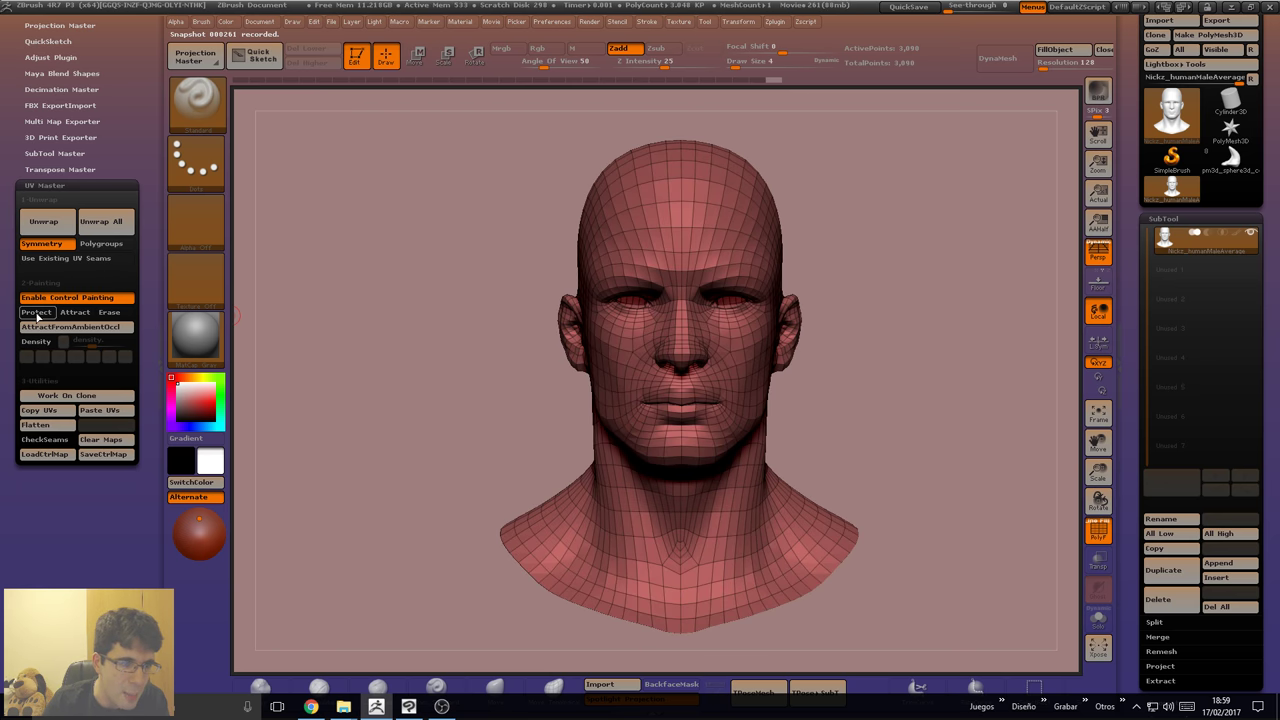
{"action": "left_click", "coordinate": [36, 313]}
With PolyFrame off, paint red Protect over the nose, face, chin and front of the neck.
{"action": "key", "text": "shift+f"}
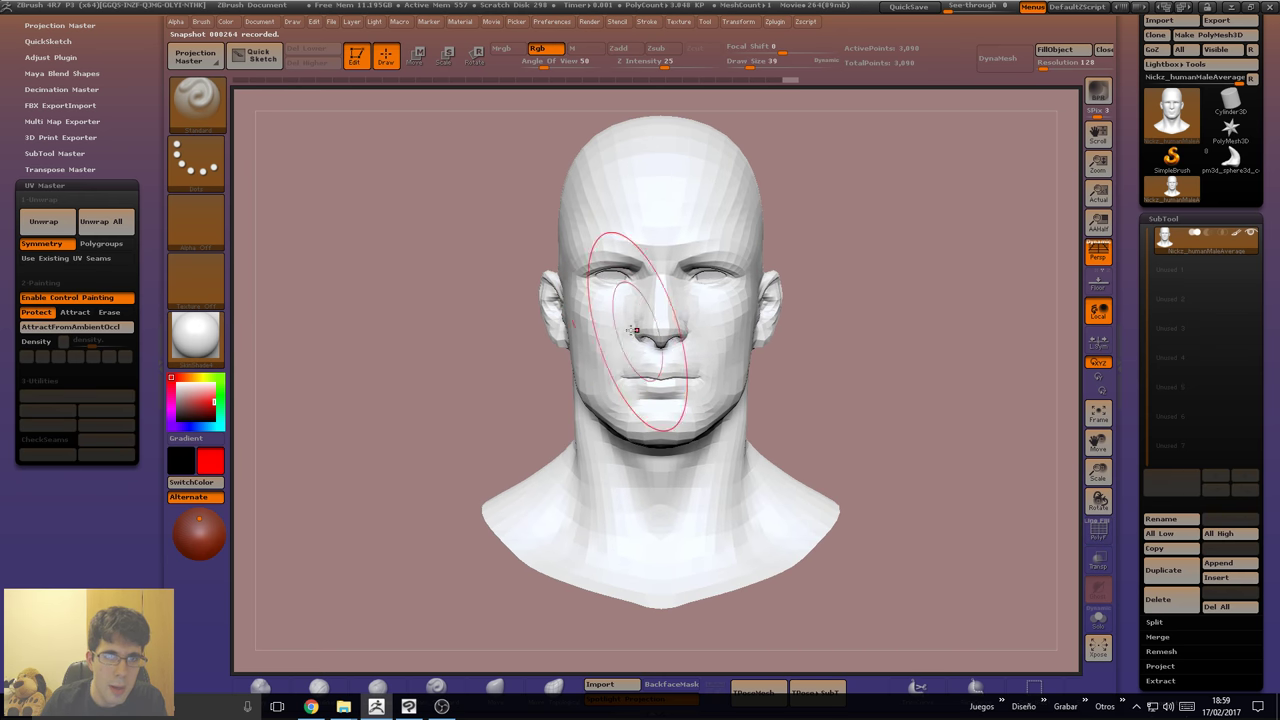
{"action": "mouse_move", "coordinate": [655, 270]}
{"action": "left_mouse_down"}
{"action": "mouse_move", "coordinate": [655, 340]}
{"action": "mouse_move", "coordinate": [660, 282]}
{"action": "left_mouse_up"}
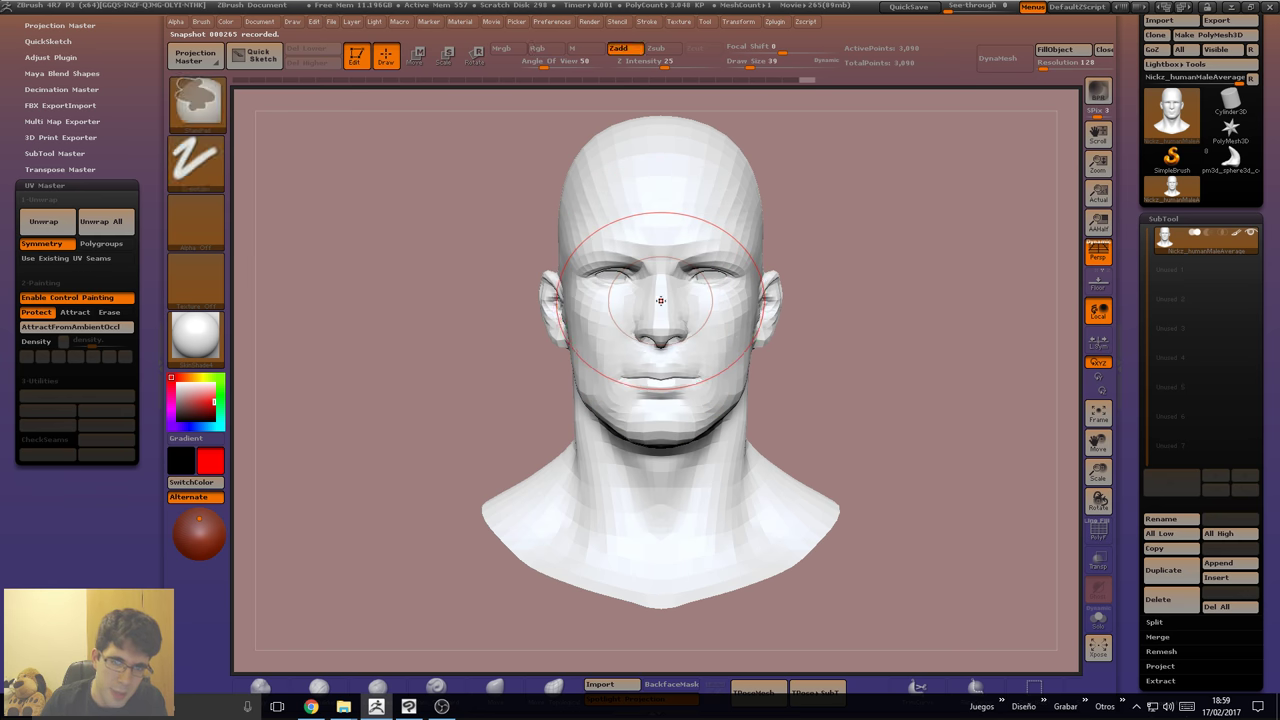
{"action": "mouse_move", "coordinate": [660, 282]}
{"action": "left_mouse_down", "text": "shift"}
{"action": "mouse_move", "coordinate": [692, 279]}
{"action": "mouse_move", "coordinate": [660, 420]}
{"action": "left_mouse_up", "text": "shift"}
{"action": "mouse_move", "coordinate": [450, 368]}
{"action": "left_mouse_down"}
{"action": "mouse_move", "coordinate": [655, 368]}
{"action": "mouse_move", "coordinate": [540, 430]}
{"action": "left_mouse_up"}
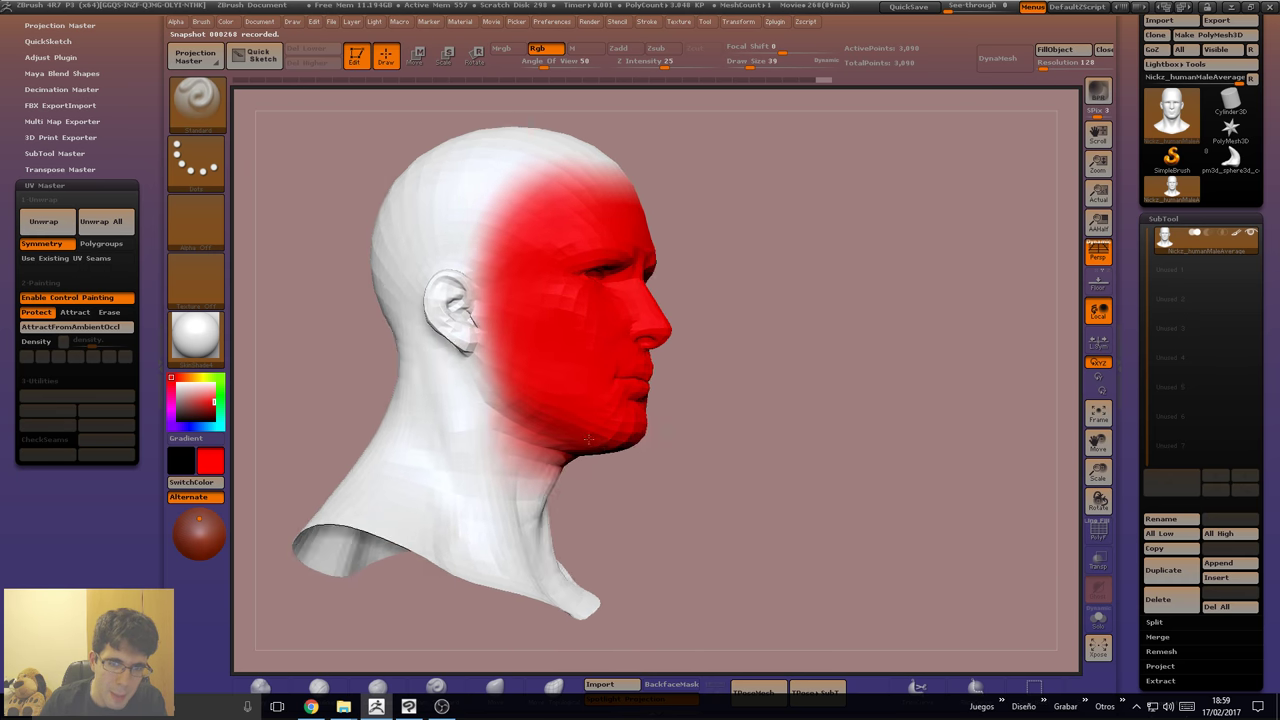
{"action": "left_click_drag", "start_coordinate": [780, 400], "coordinate": [860, 400]}
{"action": "mouse_move", "coordinate": [560, 430]}
{"action": "left_mouse_down"}
{"action": "mouse_move", "coordinate": [566, 604]}
{"action": "mouse_move", "coordinate": [525, 585]}
{"action": "mouse_move", "coordinate": [500, 450]}
{"action": "mouse_move", "coordinate": [485, 215]}
{"action": "left_mouse_up"}
{"action": "mouse_move", "coordinate": [460, 210]}
{"action": "left_mouse_down"}
{"action": "mouse_move", "coordinate": [568, 315]}
{"action": "mouse_move", "coordinate": [430, 280]}
{"action": "left_mouse_up"}
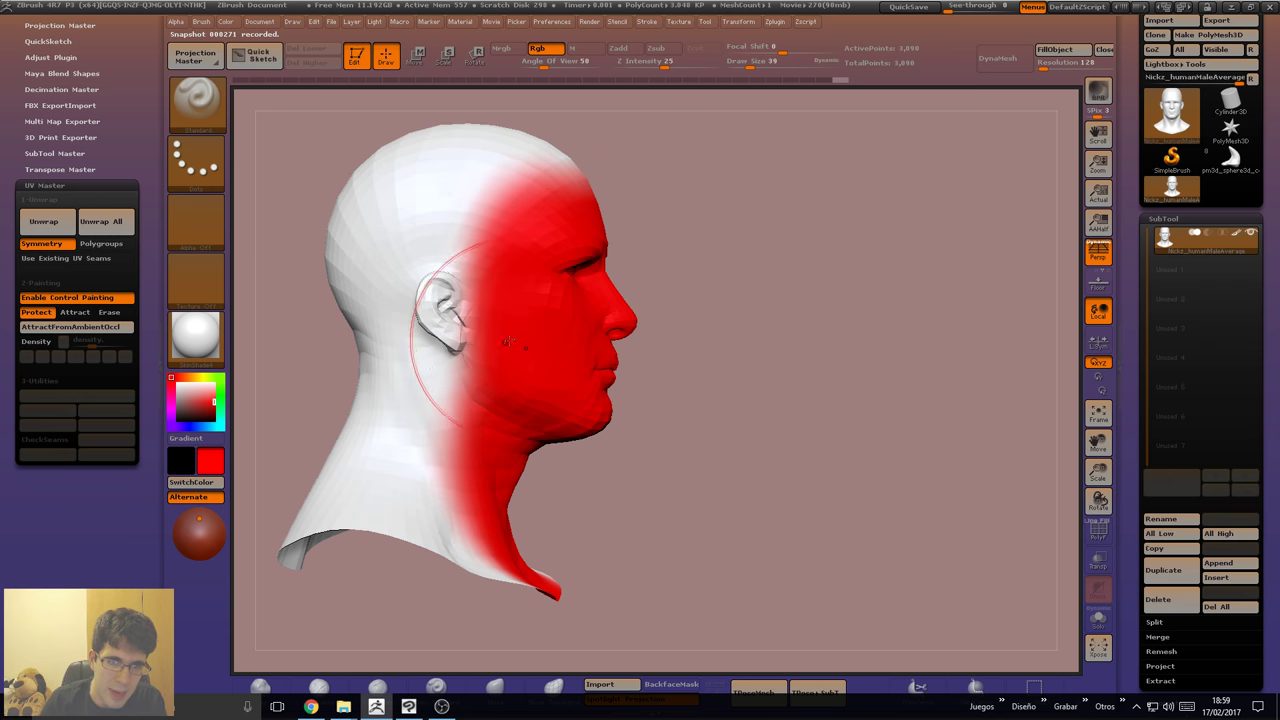
{"action": "mouse_move", "coordinate": [620, 250]}
{"action": "left_mouse_down"}
{"action": "mouse_move", "coordinate": [535, 326]}
{"action": "mouse_move", "coordinate": [600, 175]}
{"action": "mouse_move", "coordinate": [530, 170]}
{"action": "mouse_move", "coordinate": [707, 256]}
{"action": "mouse_move", "coordinate": [643, 400]}
{"action": "mouse_move", "coordinate": [386, 314]}
{"action": "mouse_move", "coordinate": [586, 214]}
{"action": "mouse_move", "coordinate": [640, 250]}
{"action": "left_mouse_up"}
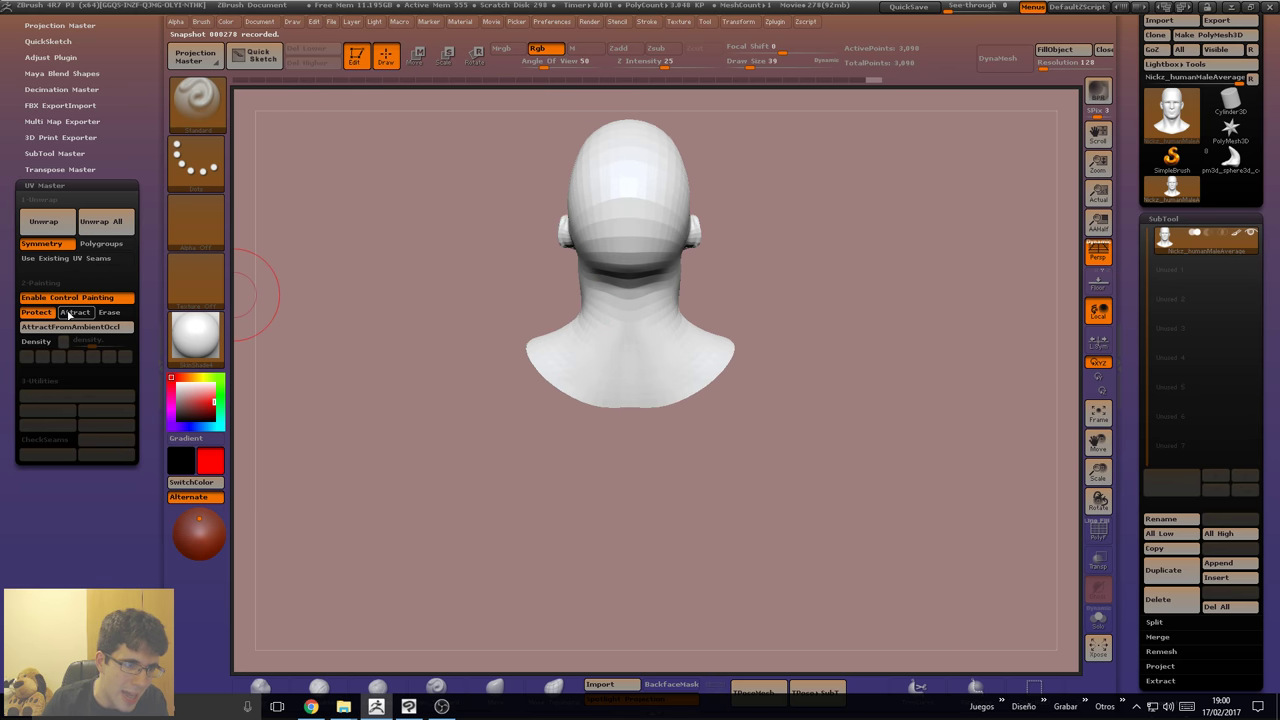
Switch to Attract with Draw Size 7 and paint a line over the back of the head.
{"action": "left_click", "coordinate": [75, 312]}
{"action": "key", "text": "s"}
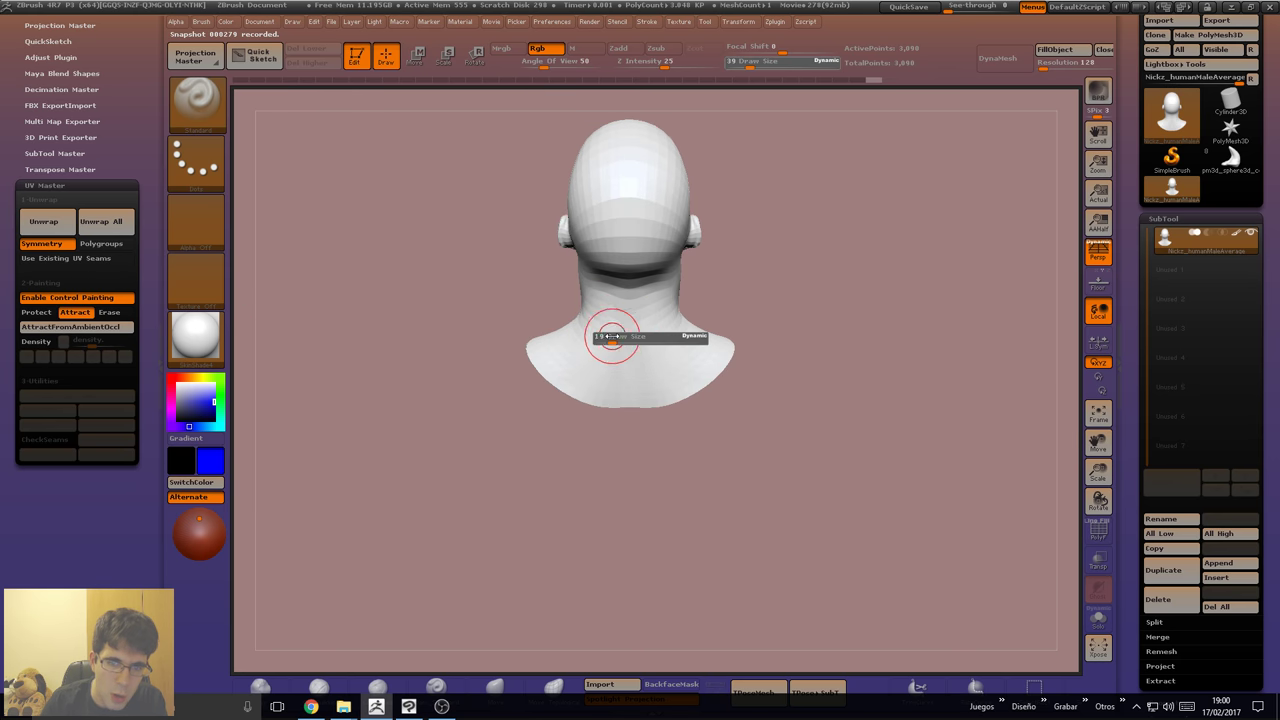
{"action": "mouse_move", "coordinate": [616, 337]}
{"action": "left_mouse_down"}
{"action": "mouse_move", "coordinate": [600, 366]}
{"action": "mouse_move", "coordinate": [630, 400]}
{"action": "mouse_move", "coordinate": [628, 200]}
{"action": "left_mouse_up"}
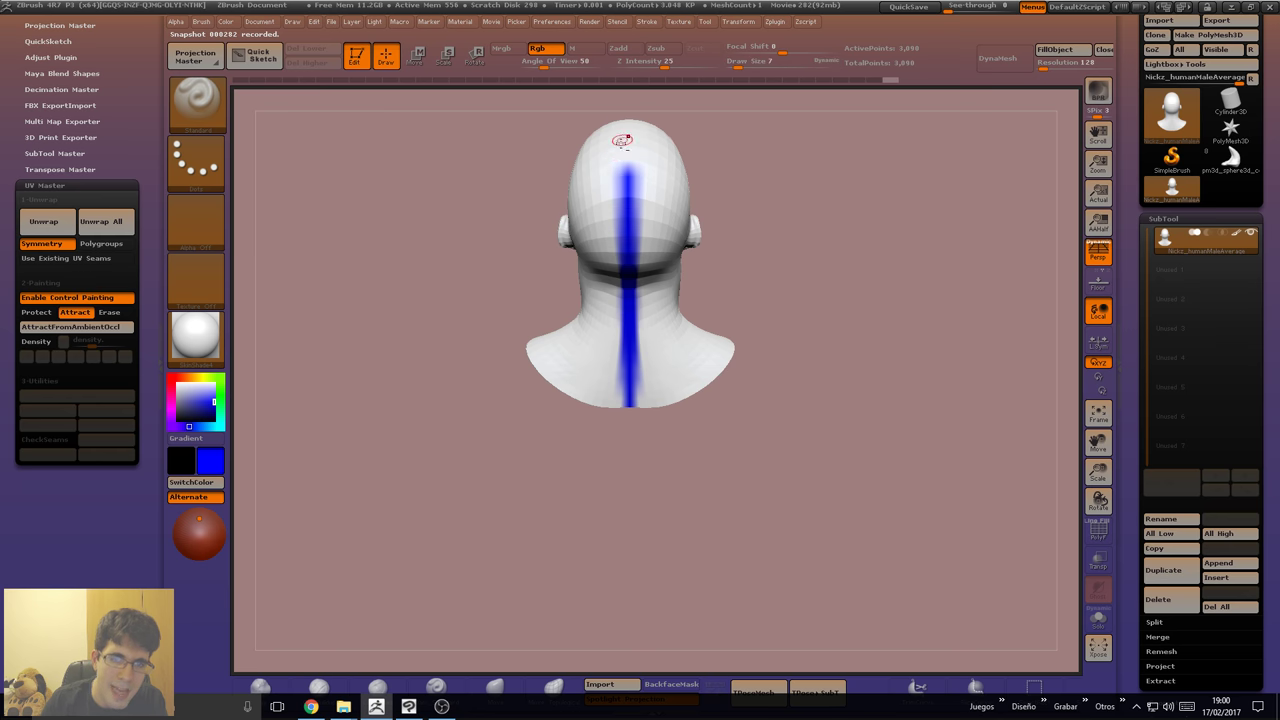
{"action": "mouse_move", "coordinate": [760, 220]}
{"action": "left_mouse_down"}
{"action": "mouse_move", "coordinate": [620, 322]}
{"action": "mouse_move", "coordinate": [618, 376]}
{"action": "left_mouse_up"}
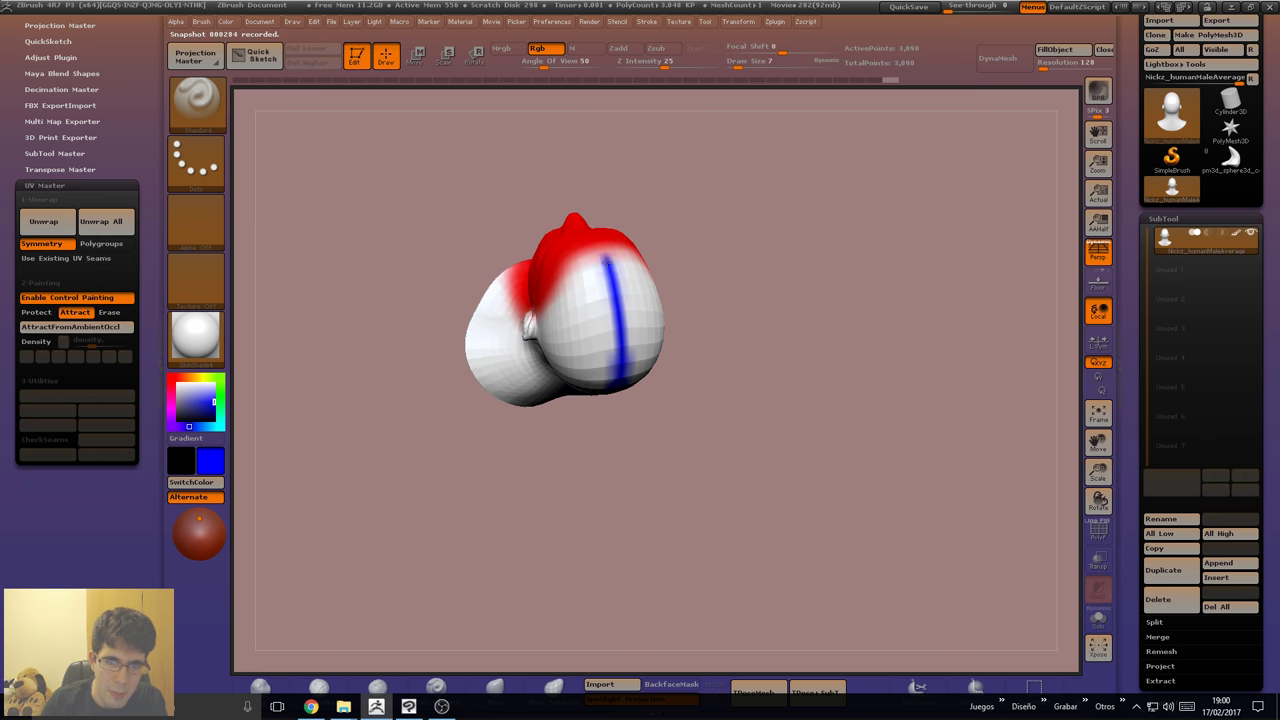
{"action": "mouse_move", "coordinate": [560, 440]}
{"action": "left_mouse_down"}
{"action": "mouse_move", "coordinate": [679, 437]}
{"action": "mouse_move", "coordinate": [660, 455]}
{"action": "left_mouse_up"}
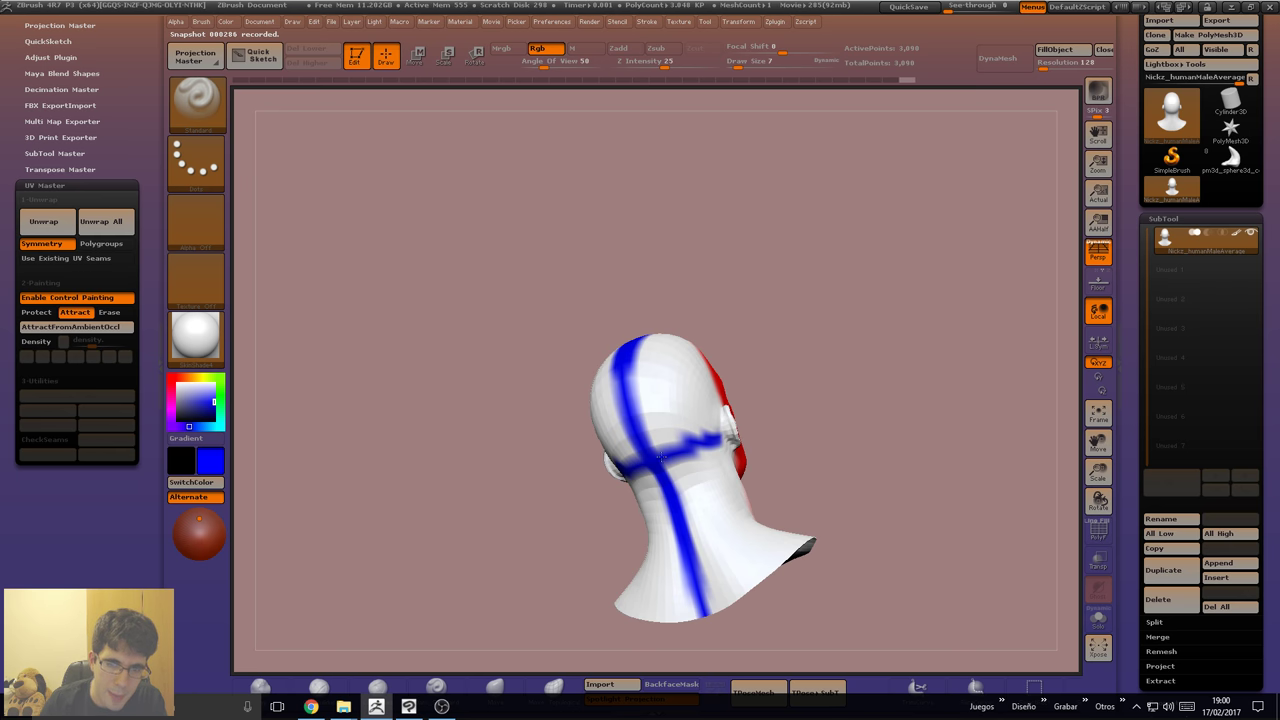
Undo and redo the attract strokes to settle the final seam lines.
{"action": "key", "text": "ctrl+z"}
{"action": "key", "text": "ctrl+shift+z"}
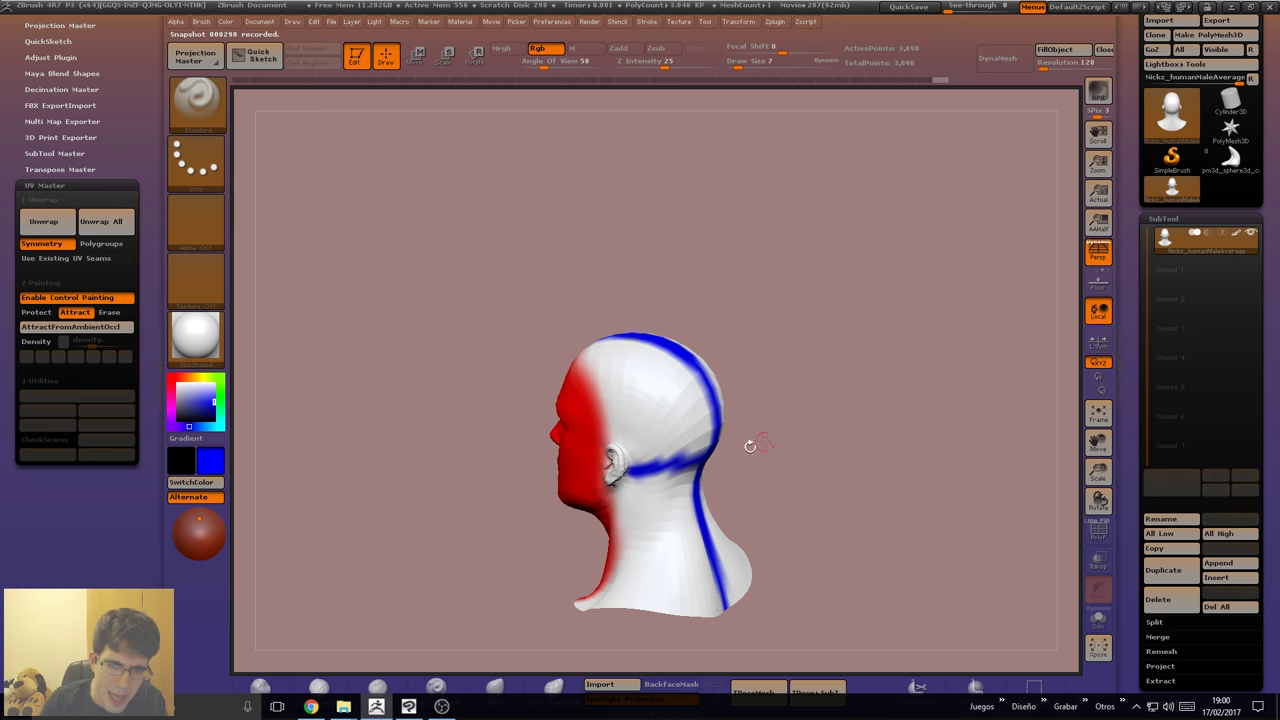
{"action": "key", "text": "ctrl+shift+z"}
{"action": "key", "text": "ctrl+shift+z"}
{"action": "key", "text": "ctrl+shift+z"}
{"action": "key", "text": "ctrl+z"}
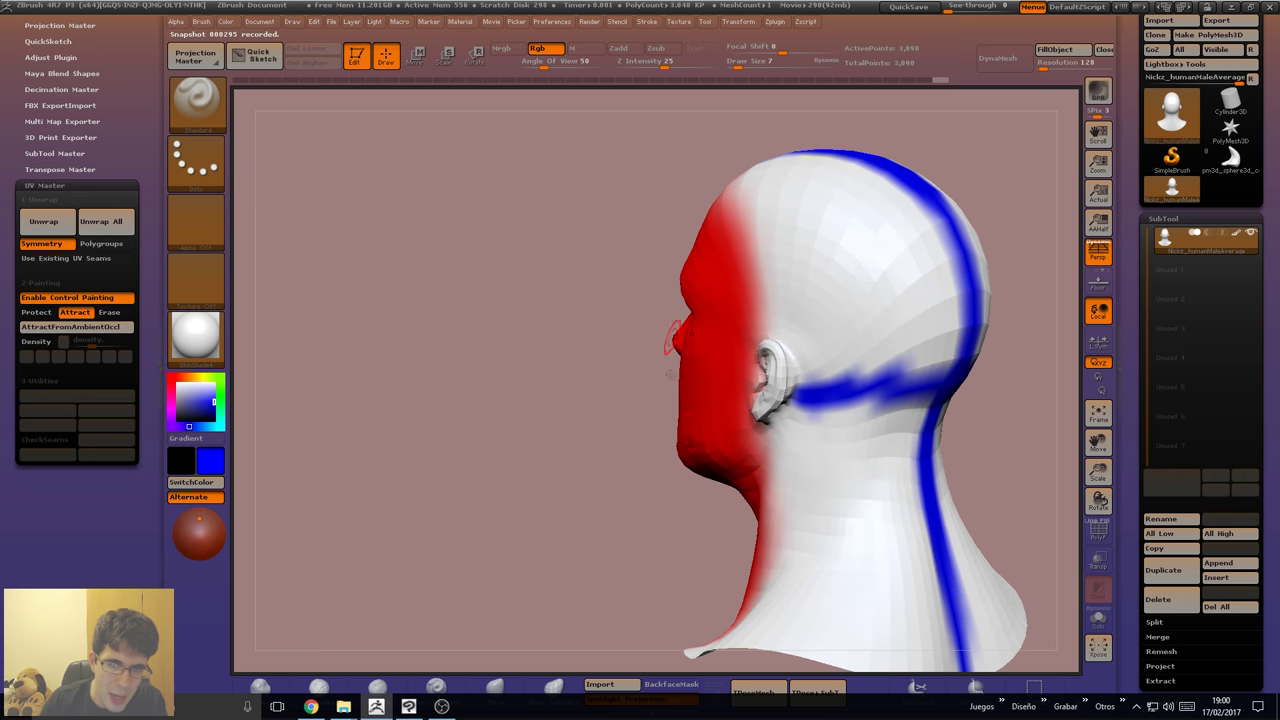
{"action": "key", "text": "ctrl+z"}
{"action": "key", "text": "ctrl+z"}
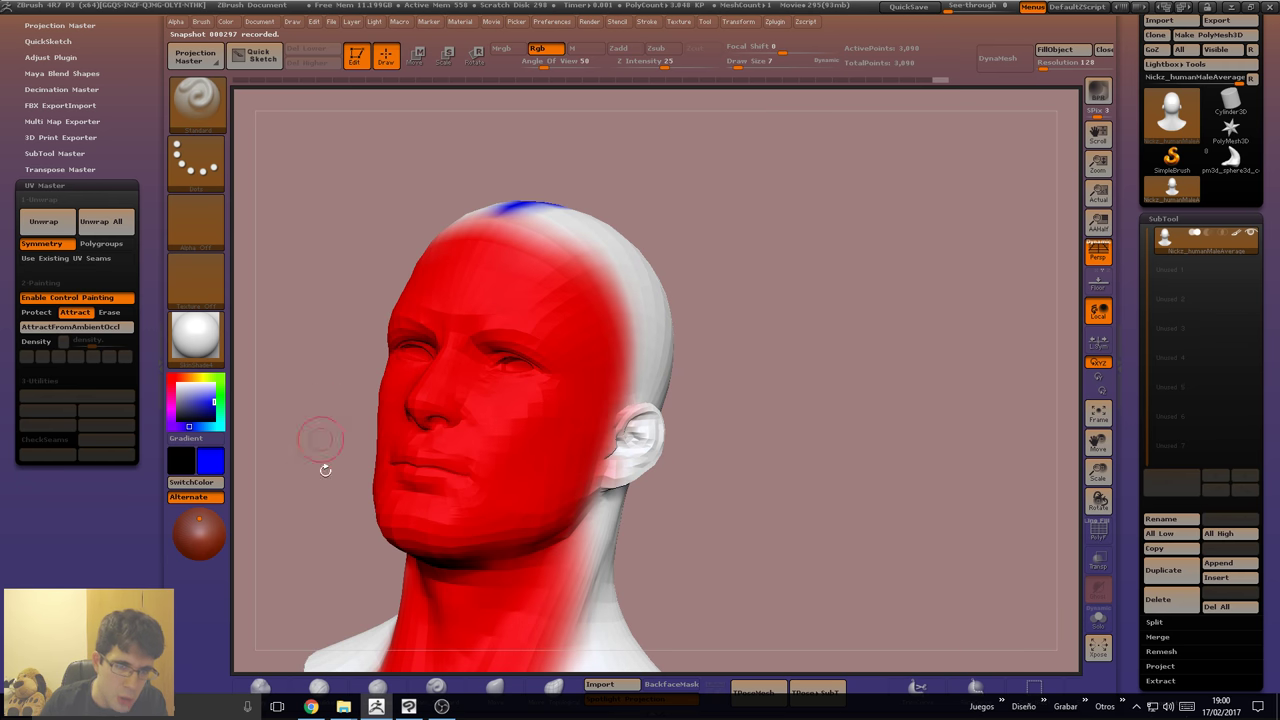
{"action": "key", "text": "ctrl+shift+z"}
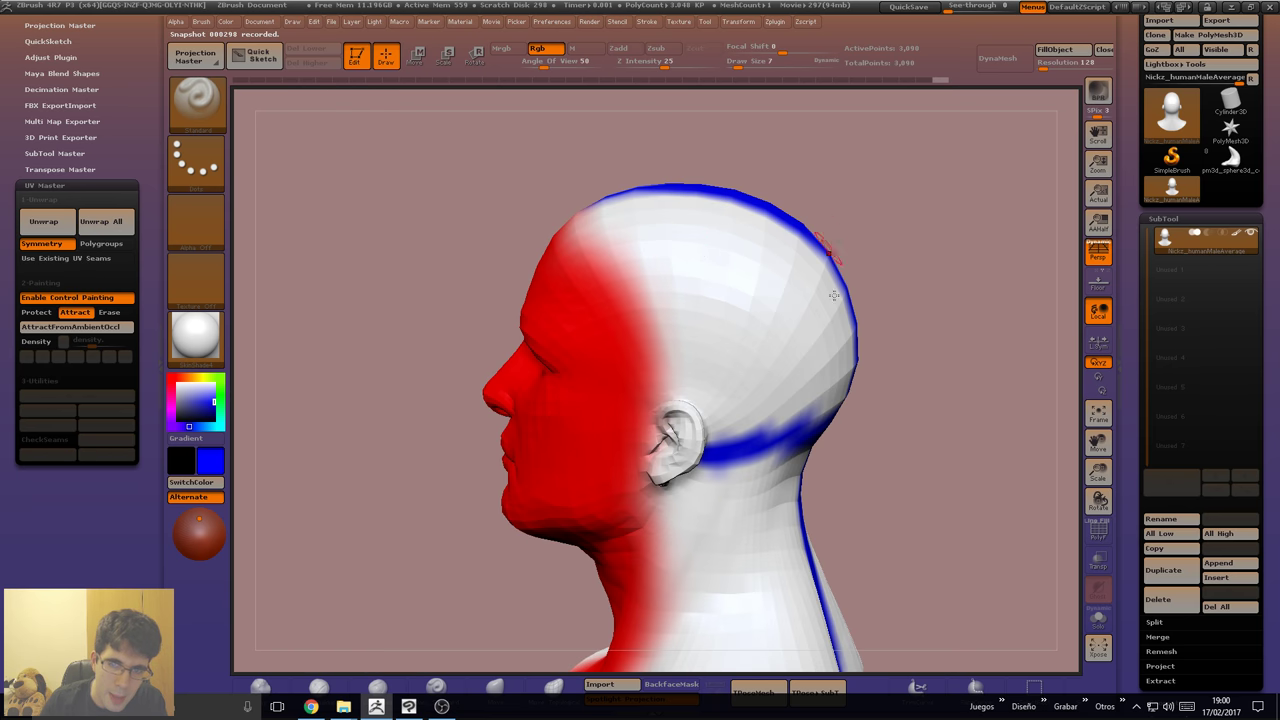
{"action": "key", "text": "ctrl+shift+z"}
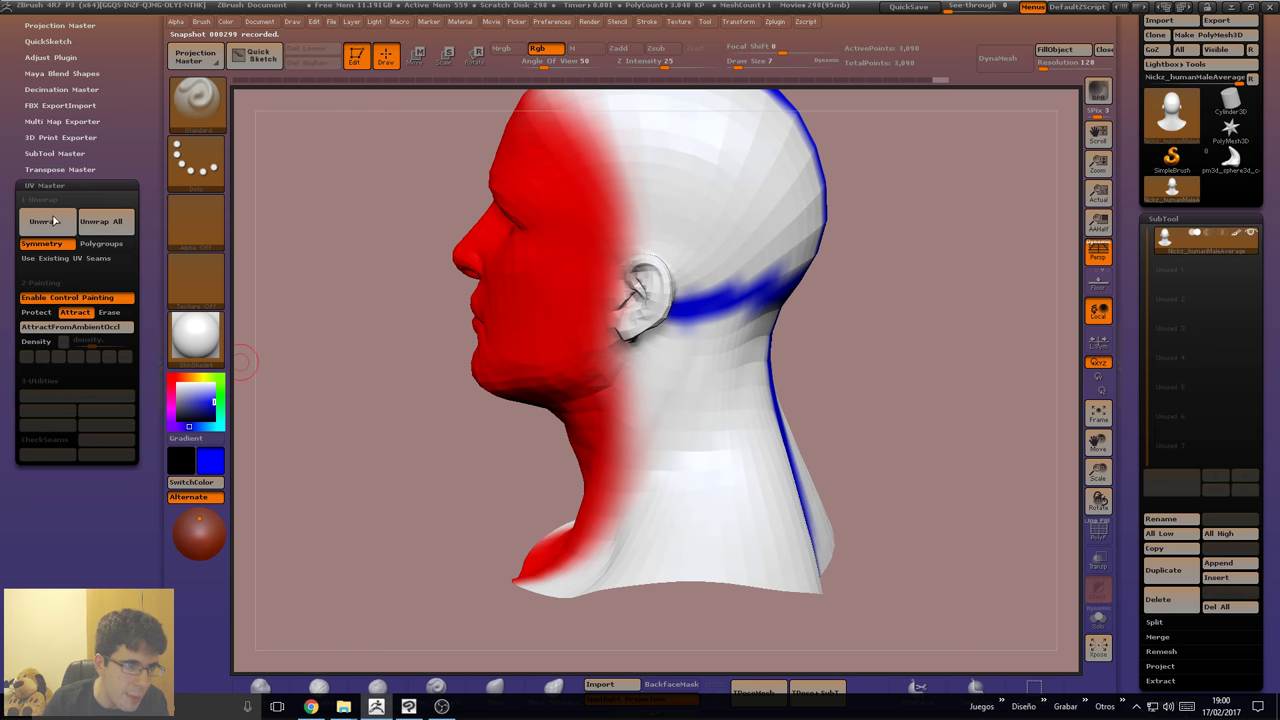
Run UV Master Unwrap on the head, then Flatten to display the single UV island.
{"action": "left_click", "coordinate": [53, 221]}
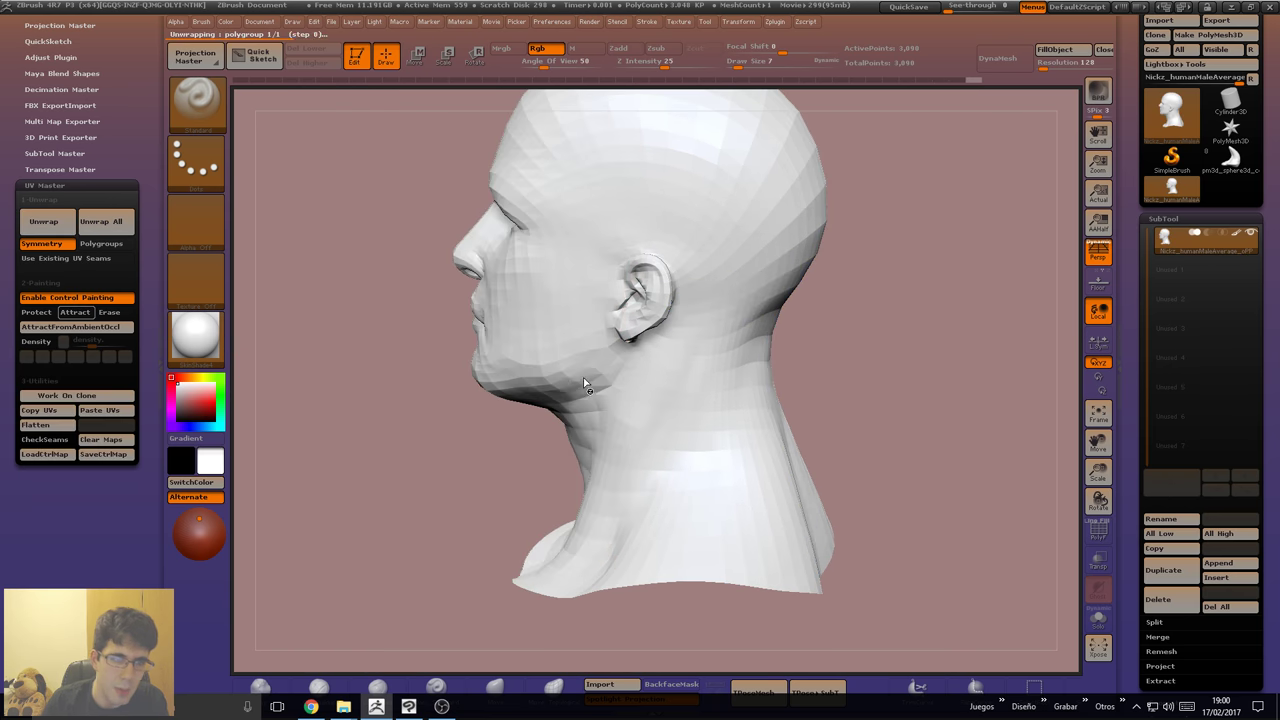
{"action": "left_click_drag", "start_coordinate": [466, 449], "coordinate": [597, 432], "text": "shift"}
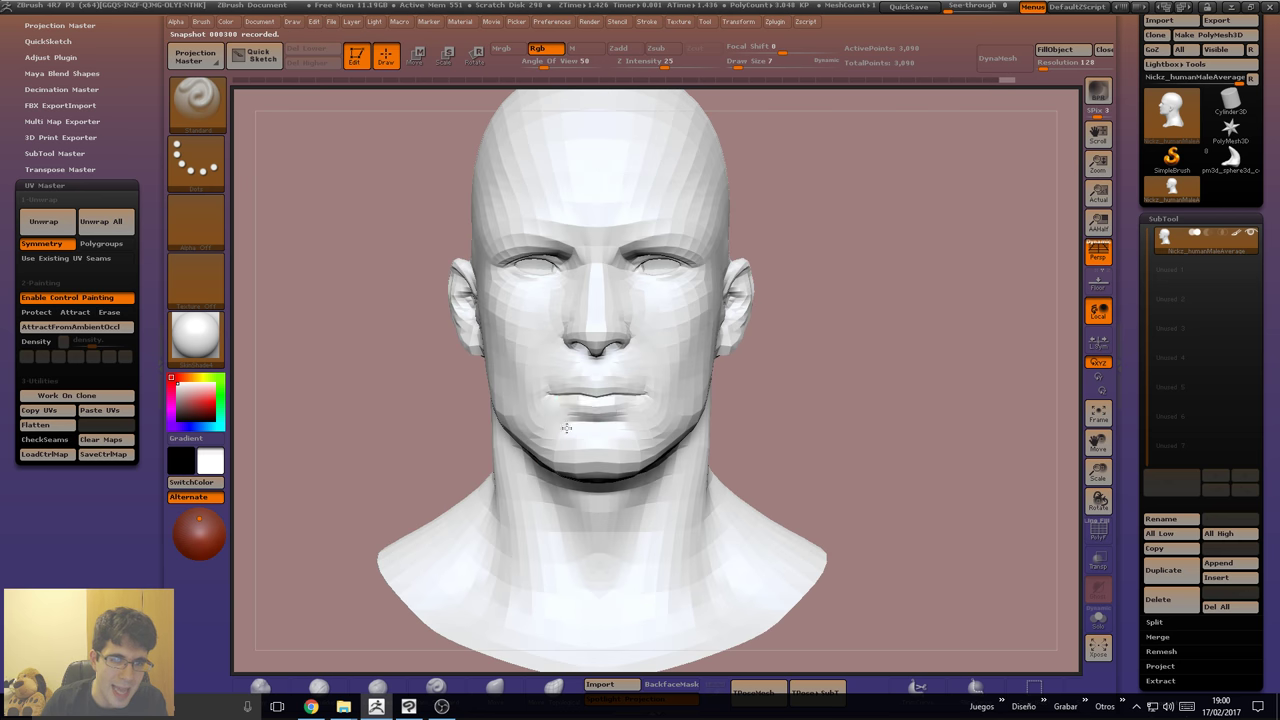
{"action": "left_click", "coordinate": [36, 424]}
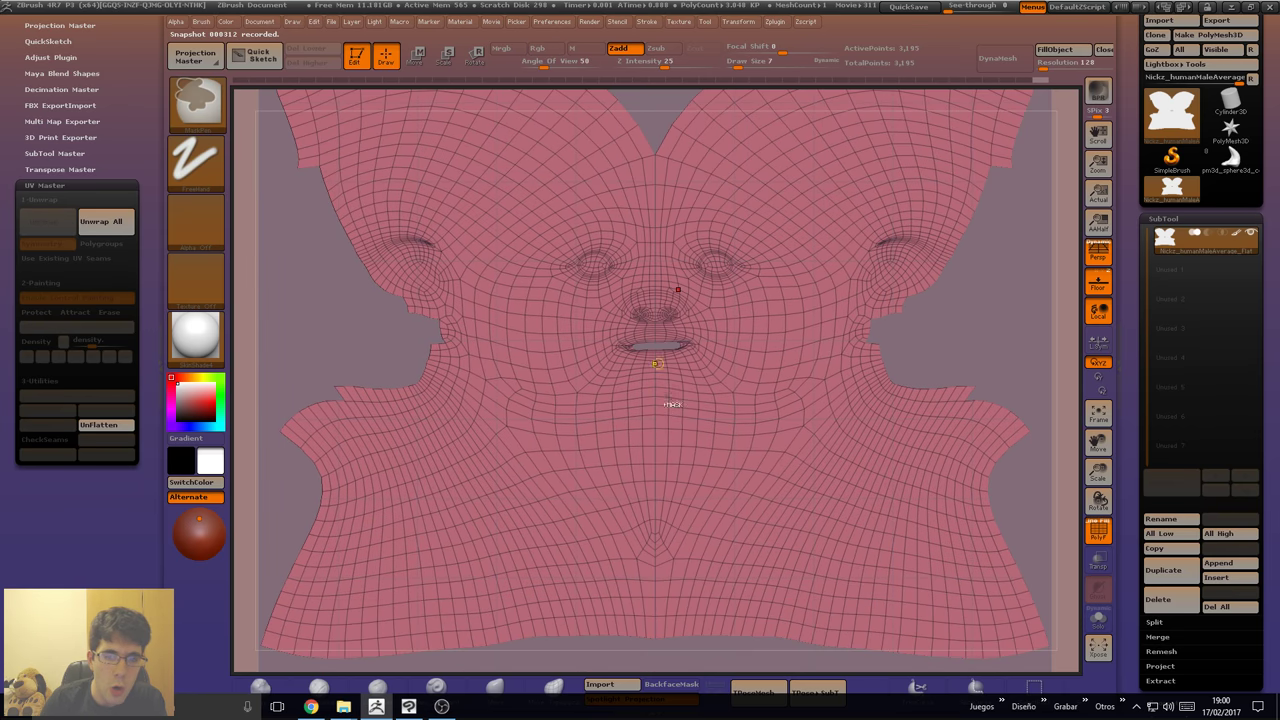
{"action": "left_click_drag", "start_coordinate": [489, 310], "coordinate": [682, 371], "text": "alt"}
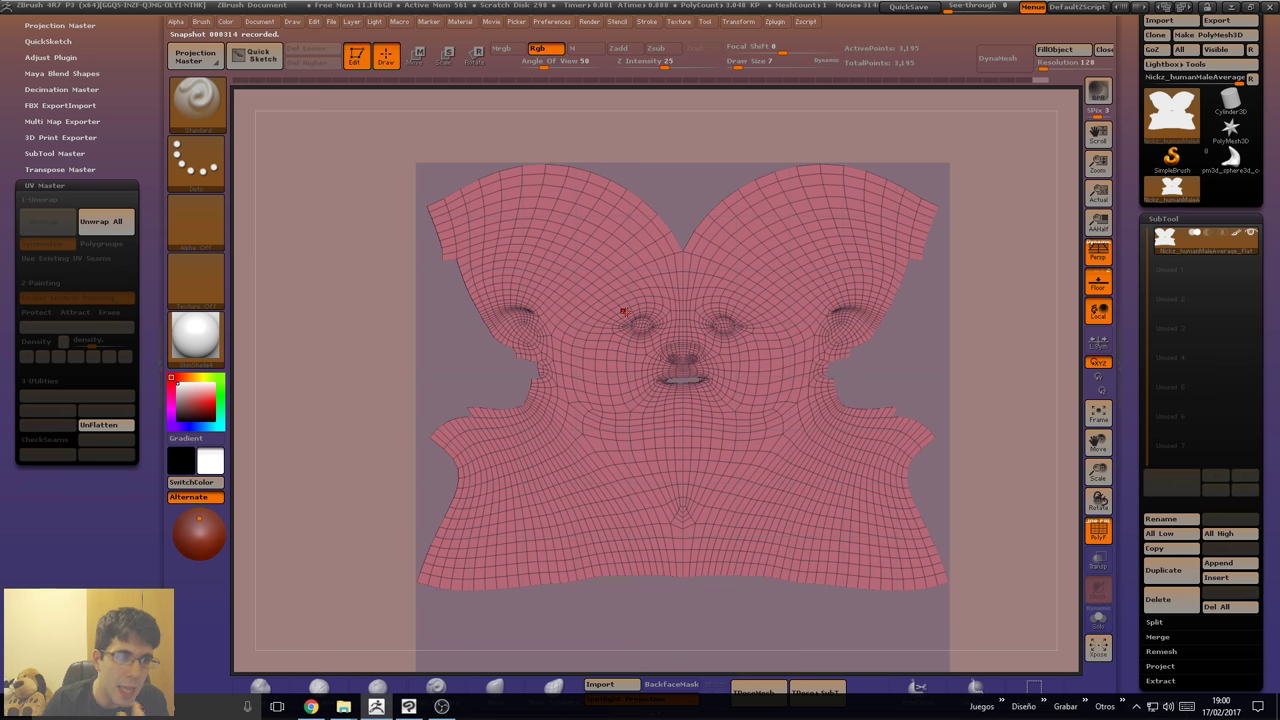